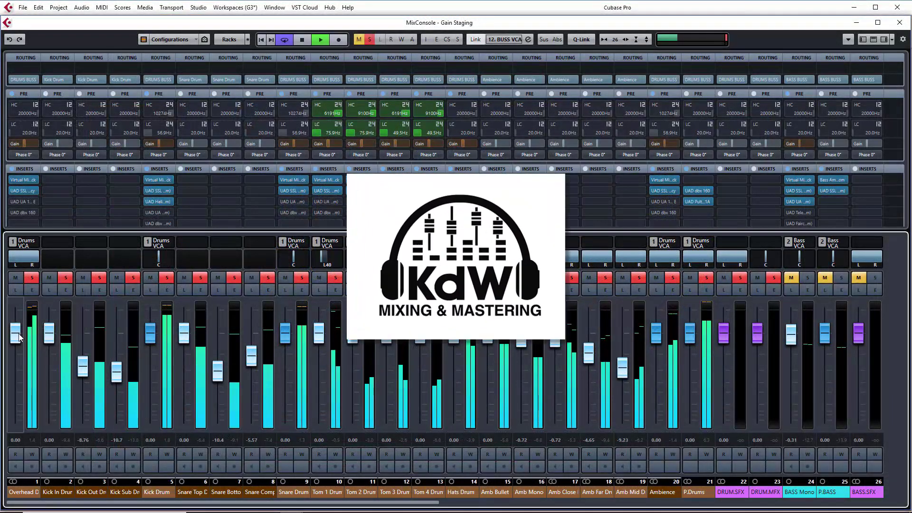
Lower the overhead drums fader to about -12.1 and the kick drum fader to about -2.7, with the snare top channel muted
drag(19, 337, 15, 378)
click(200, 277)
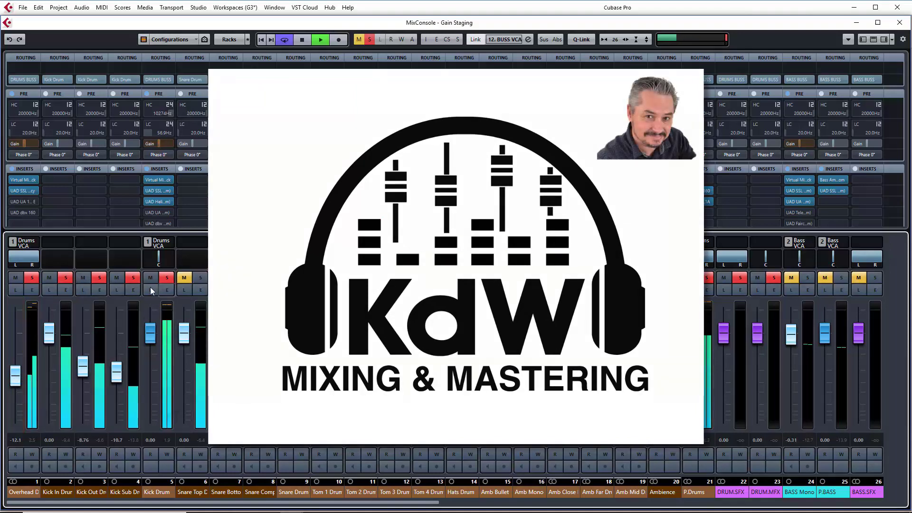
mouse_move(149, 335)
mouse_down()
mouse_move(148, 380)
mouse_move(149, 348)
mouse_up()
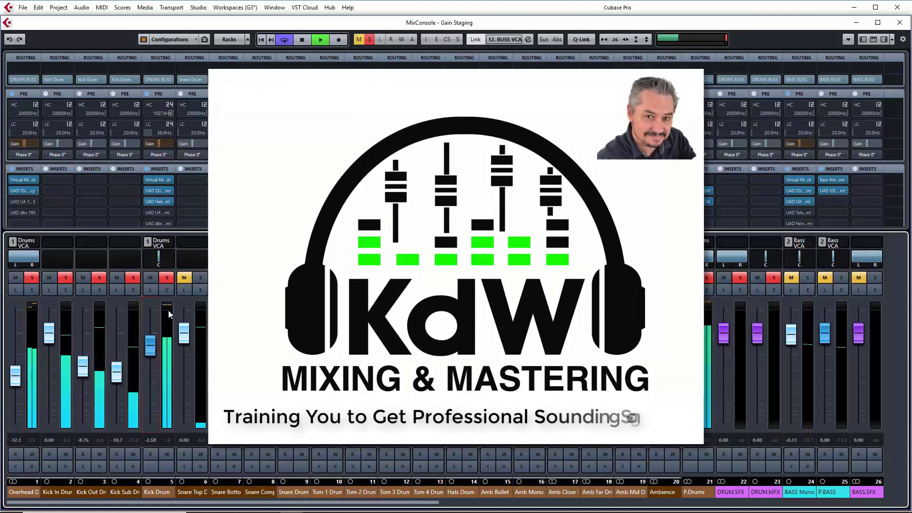
click(167, 438)
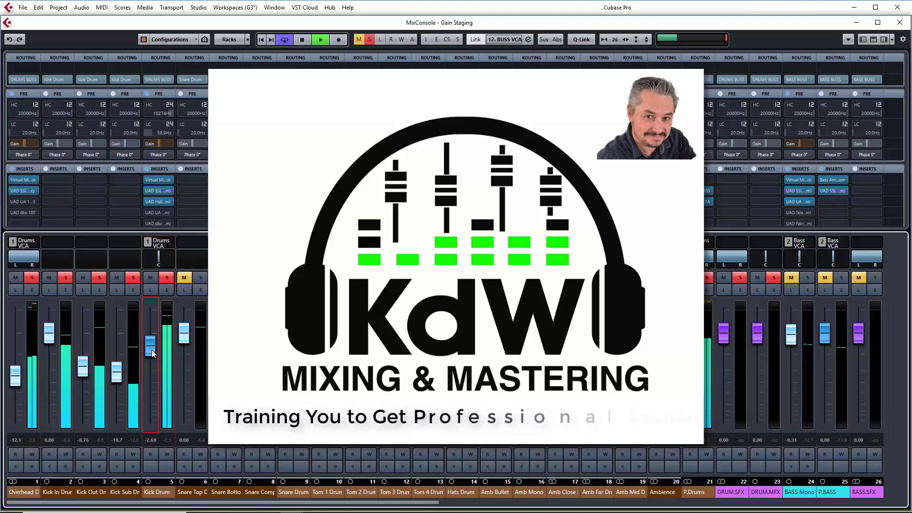
drag(15, 380, 12, 384)
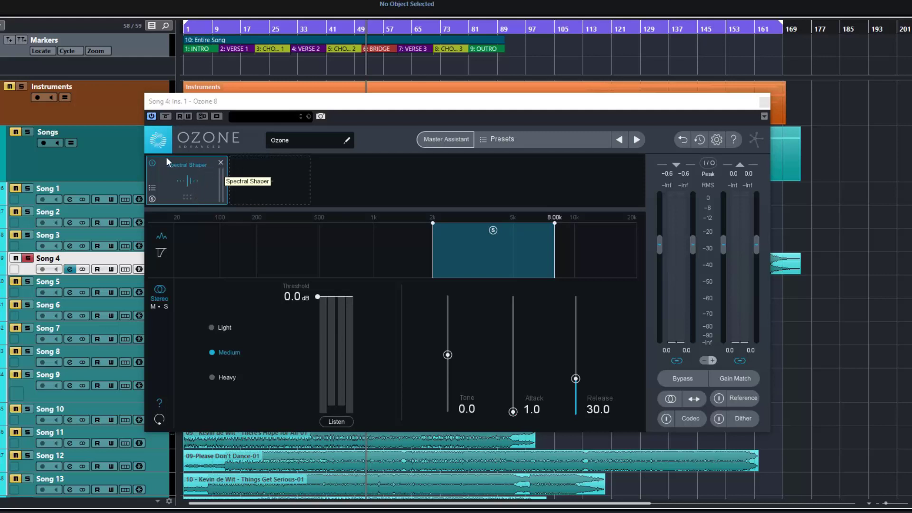
Toggle the Spectral Shaper module's bypass on and off, and look through its preset list without loading a preset
click(152, 163)
click(152, 163)
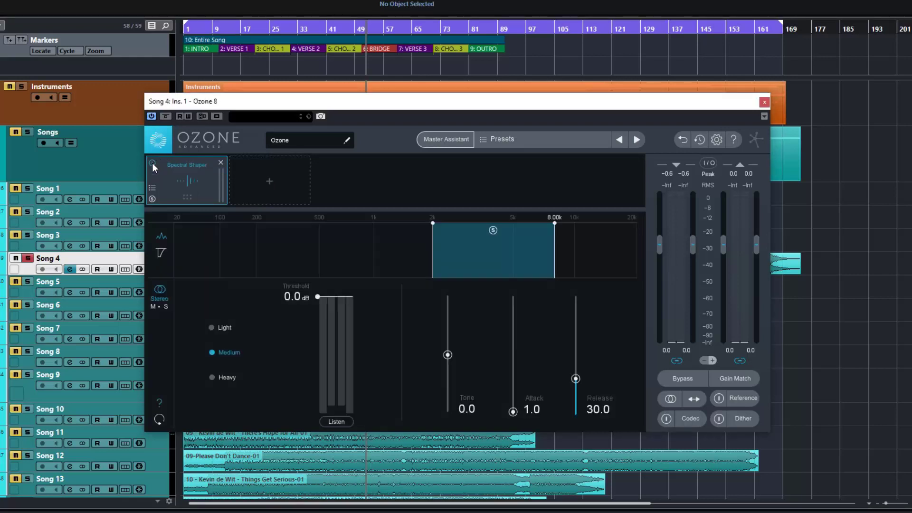
click(152, 189)
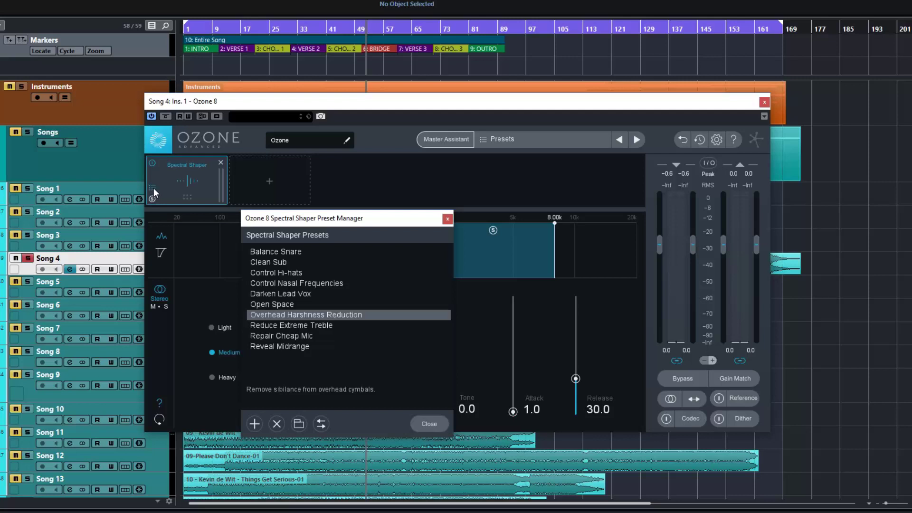
click(153, 188)
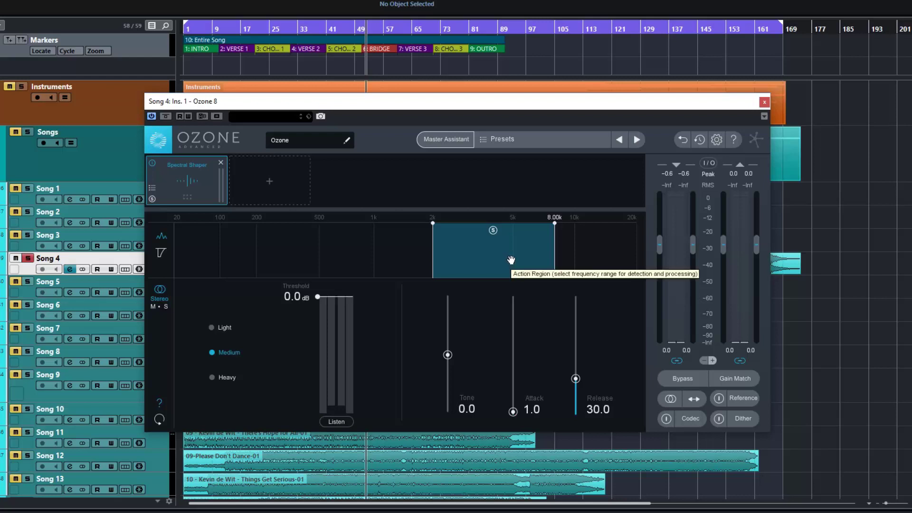
Shift the Spectral Shaper's action region slightly so it spans 2.01k to 8.05k
drag(433, 241, 432, 268)
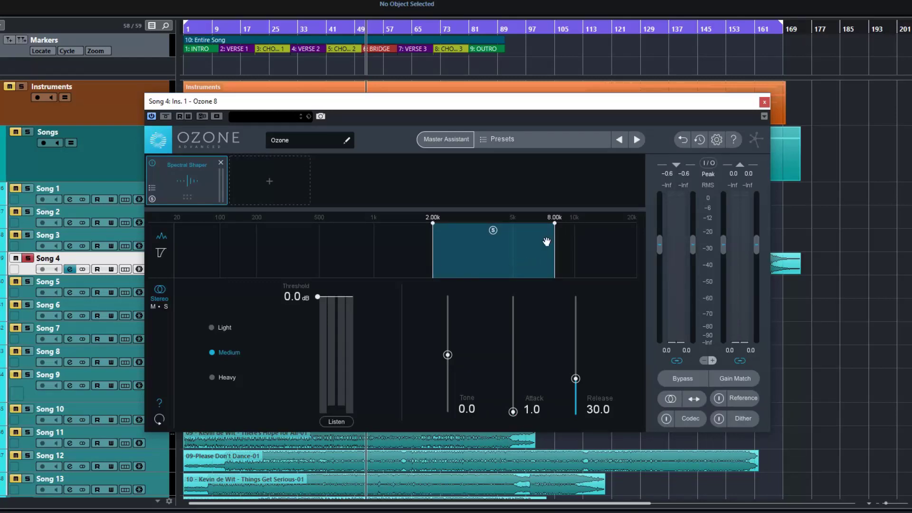
mouse_move(511, 250)
mouse_down()
mouse_move(526, 252)
mouse_move(487, 247)
mouse_move(512, 251)
mouse_up()
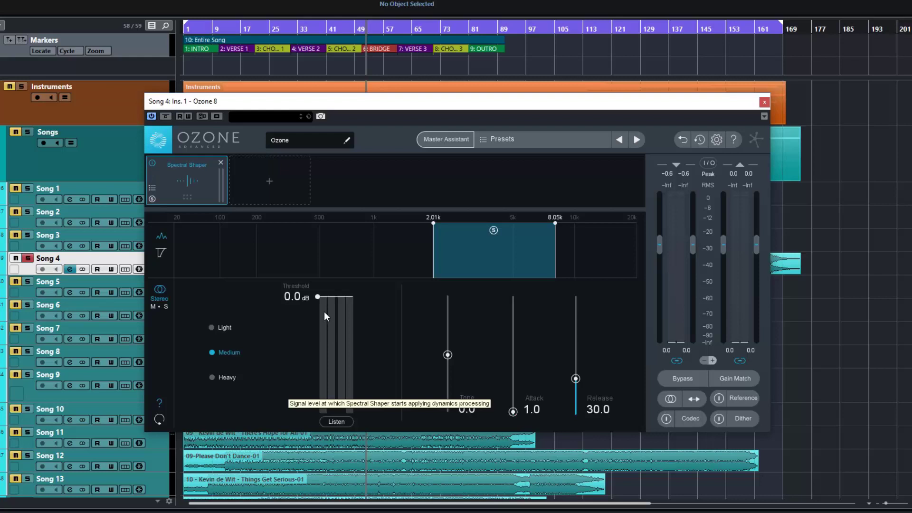
Try moving the Spectral Shaper's threshold and tone sliders, leaving both at 0.0
mouse_move(317, 298)
mouse_down()
mouse_move(317, 338)
mouse_move(321, 290)
mouse_up()
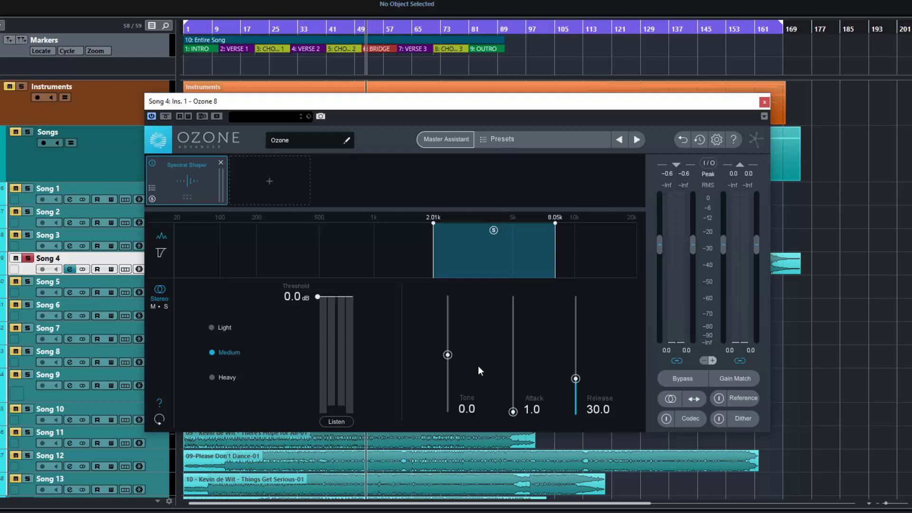
drag(447, 356, 449, 336)
drag(455, 335, 455, 368)
Switch the Spectral Shaper to mid/side processing, alternate between its Mid and Side channels, and return it to Stereo
click(164, 305)
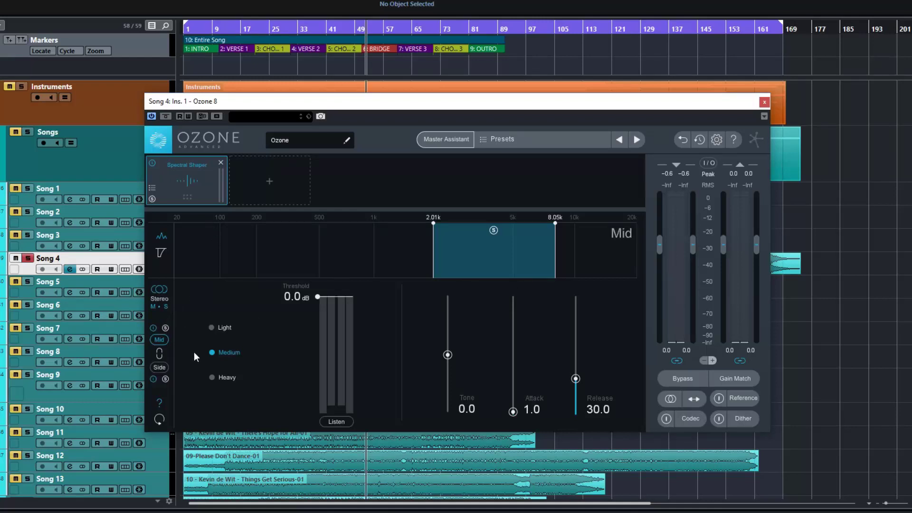
click(158, 368)
click(160, 339)
click(161, 369)
click(162, 355)
click(162, 366)
click(160, 340)
click(159, 367)
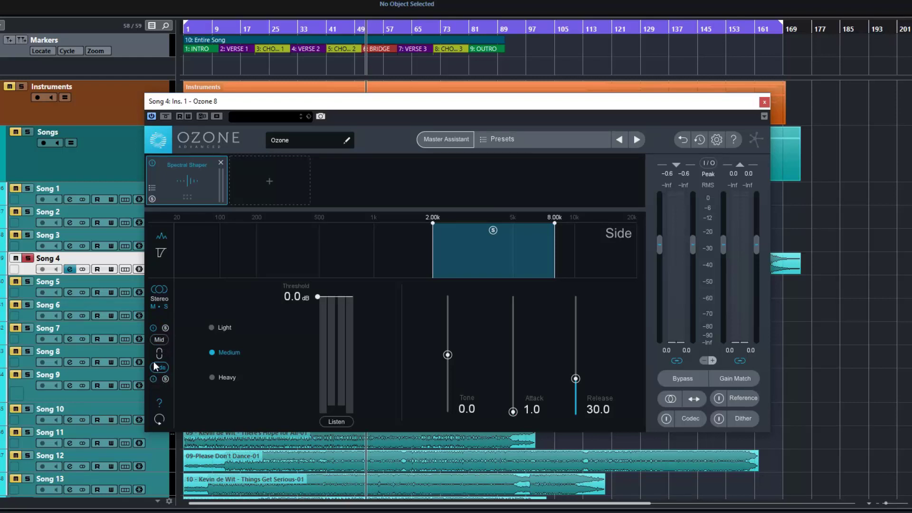
click(158, 296)
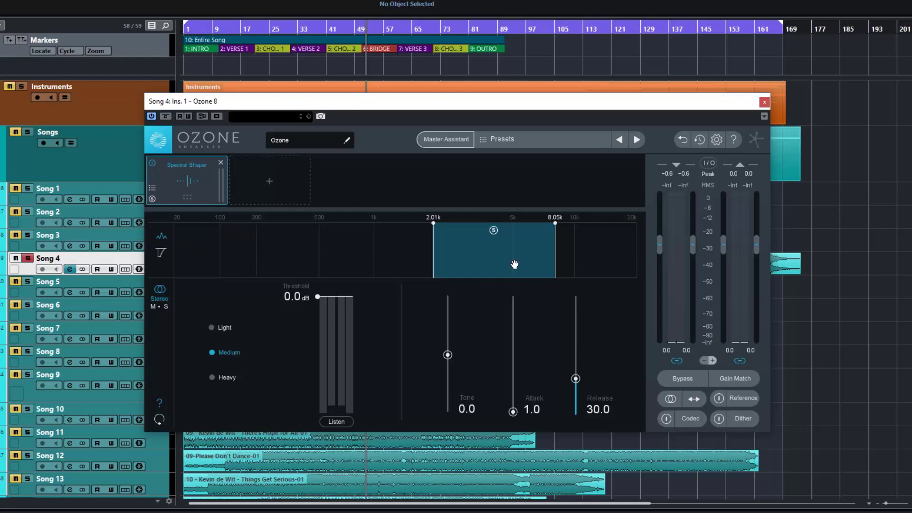
View the Spectral Shaper's gain-reduction trace and return to the spectrum display
click(160, 253)
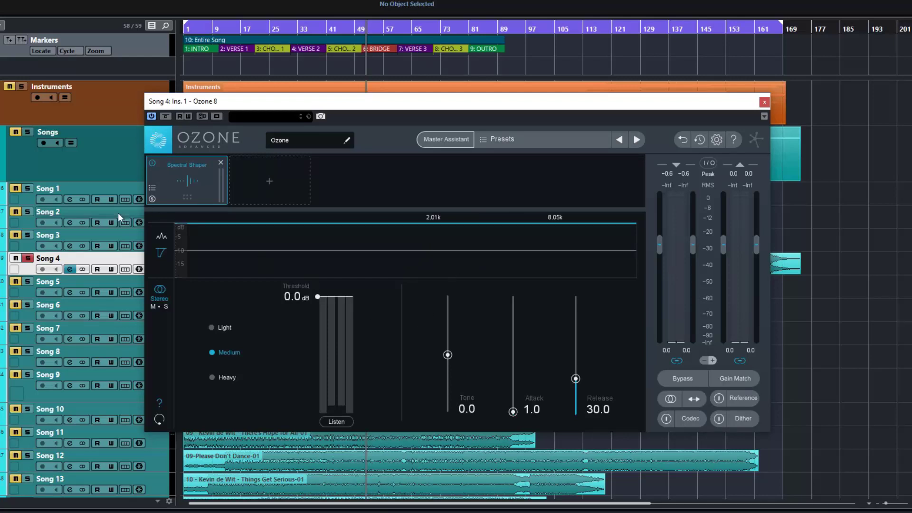
click(162, 236)
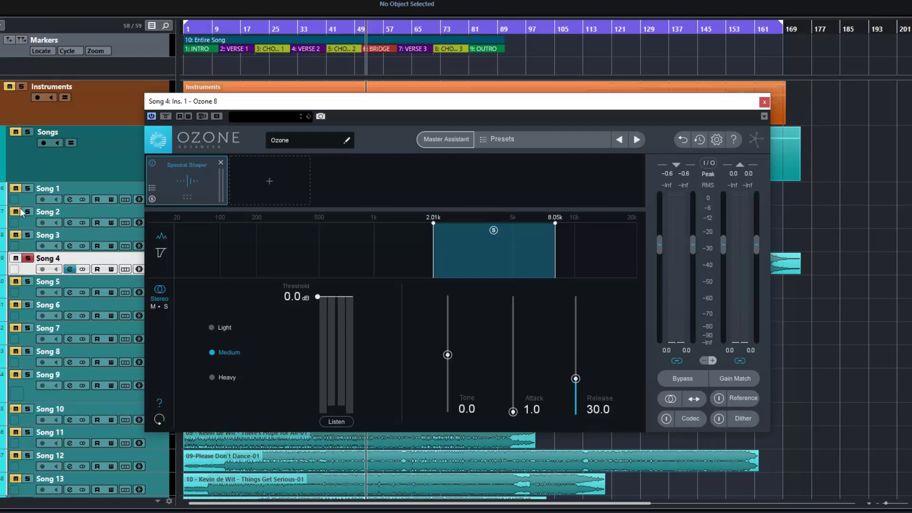
Play Song 4 with the Spectral Shaper bypassed, and re-enable the module during playback
click(152, 164)
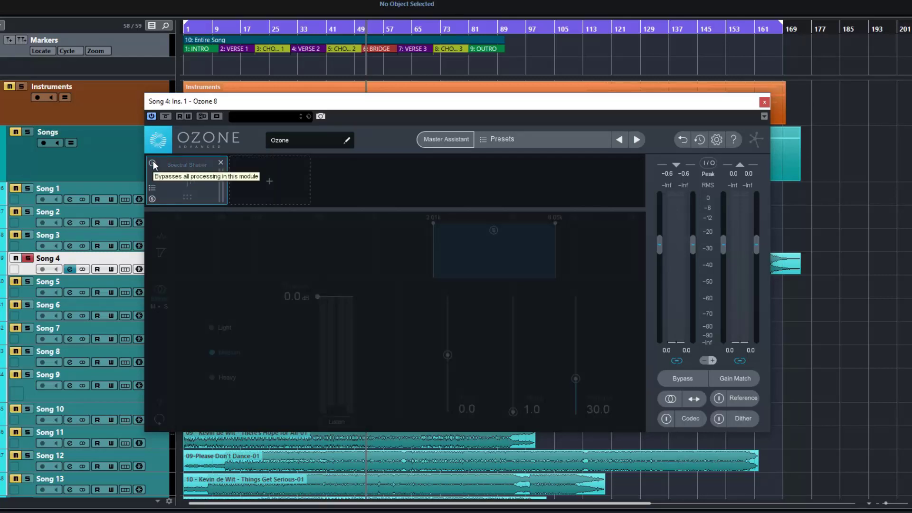
key(space)
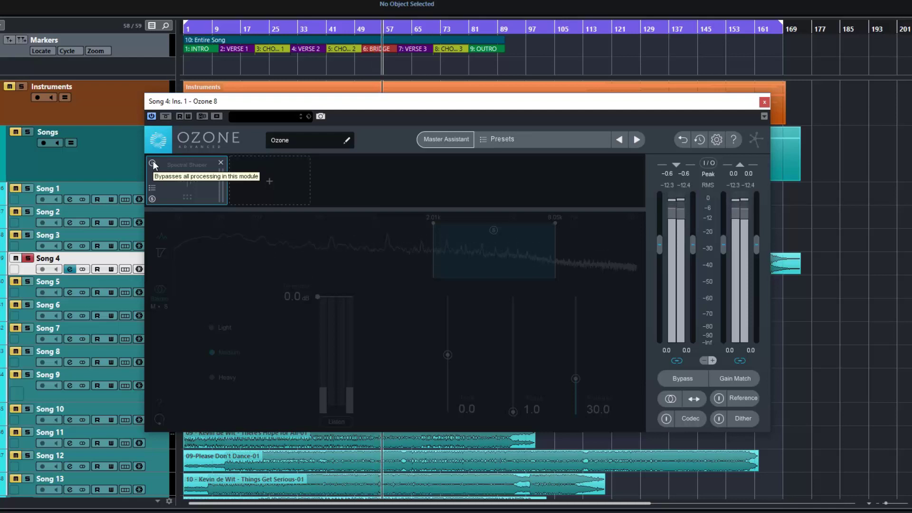
click(153, 164)
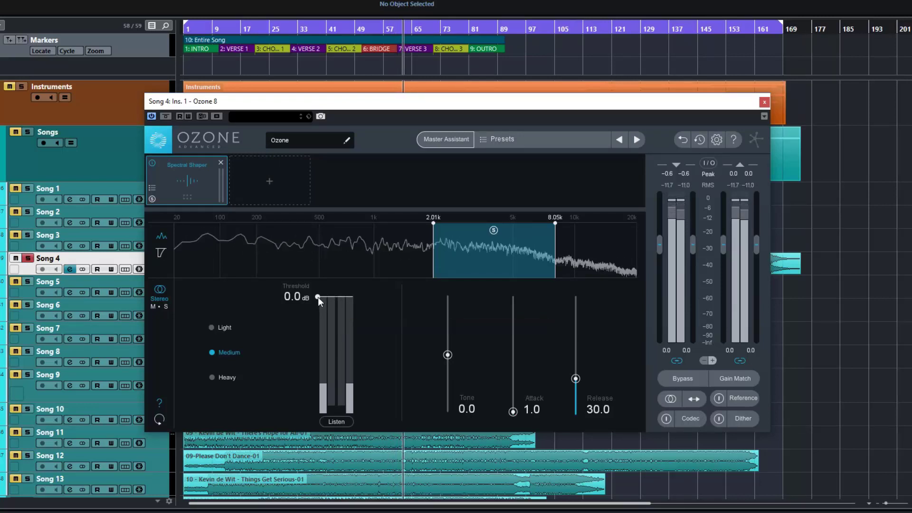
Turn on Listen for the Spectral Shaper and lower its threshold to -34.0 dB during playback
drag(318, 298, 321, 364)
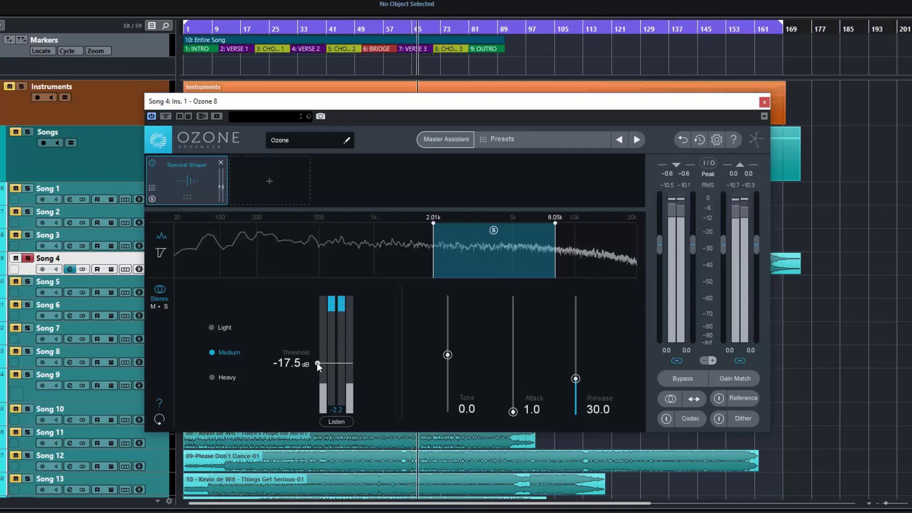
mouse_move(317, 363)
mouse_down()
mouse_move(324, 343)
mouse_move(322, 375)
mouse_move(324, 363)
mouse_up()
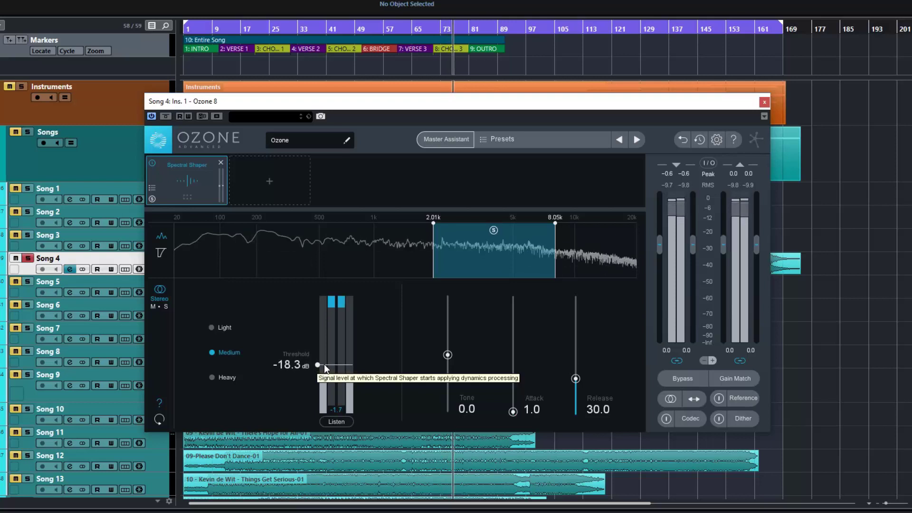
click(334, 420)
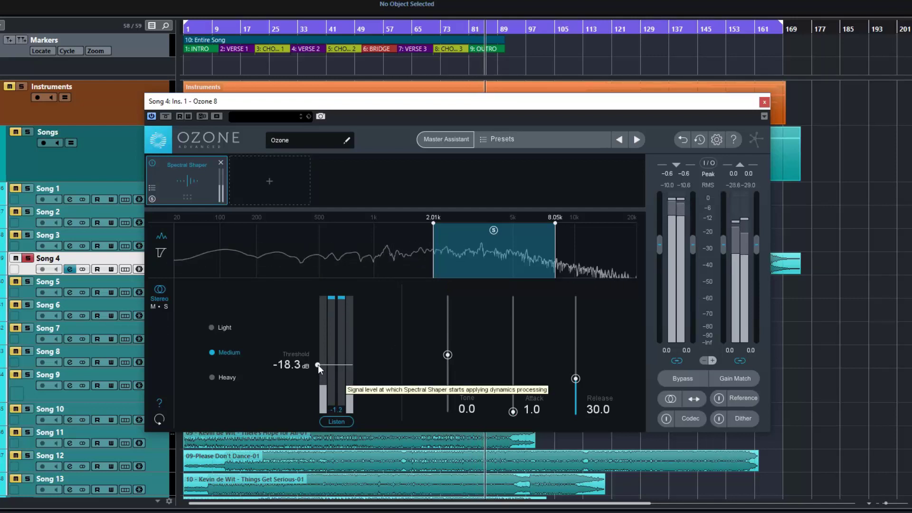
drag(317, 364, 324, 389)
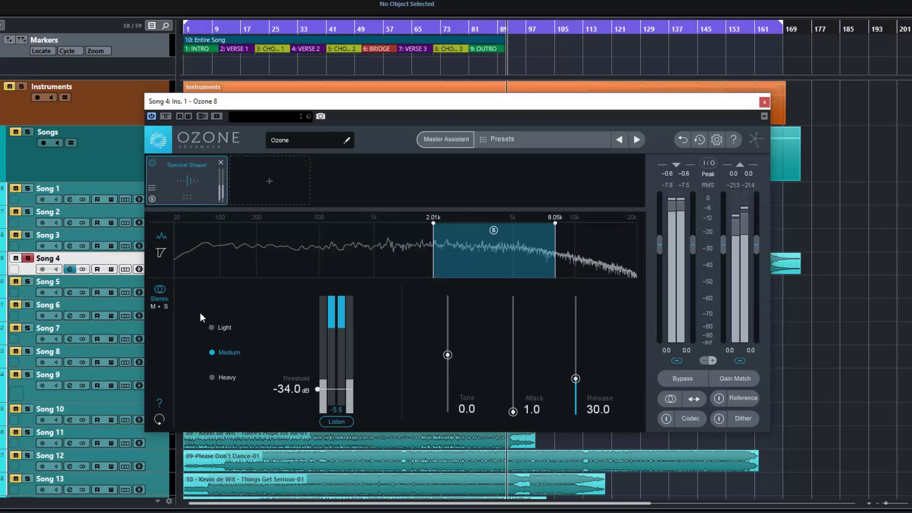
Compare the Light, Heavy and Medium shaping intensities with Listen active
click(212, 332)
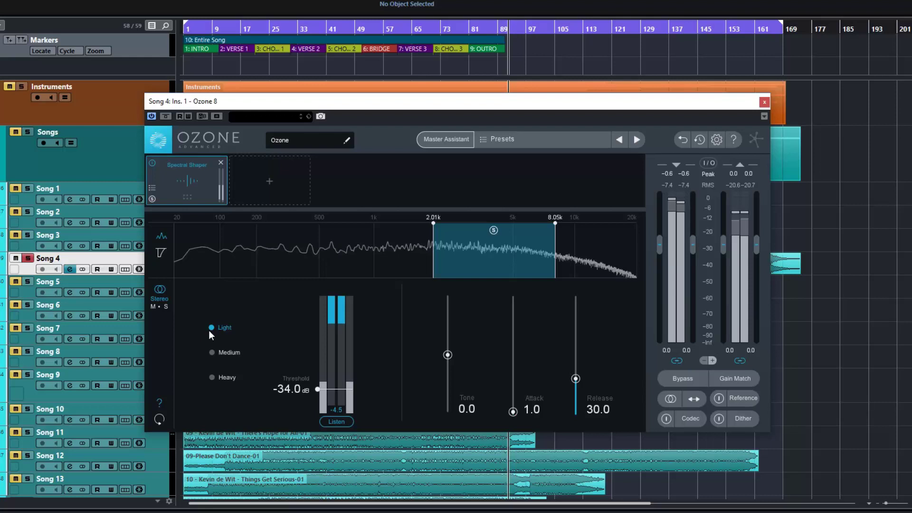
click(211, 376)
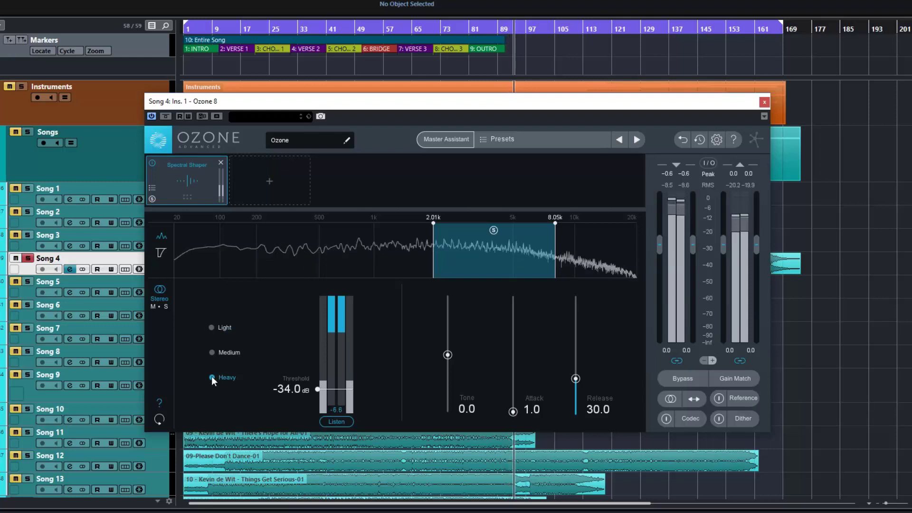
click(214, 354)
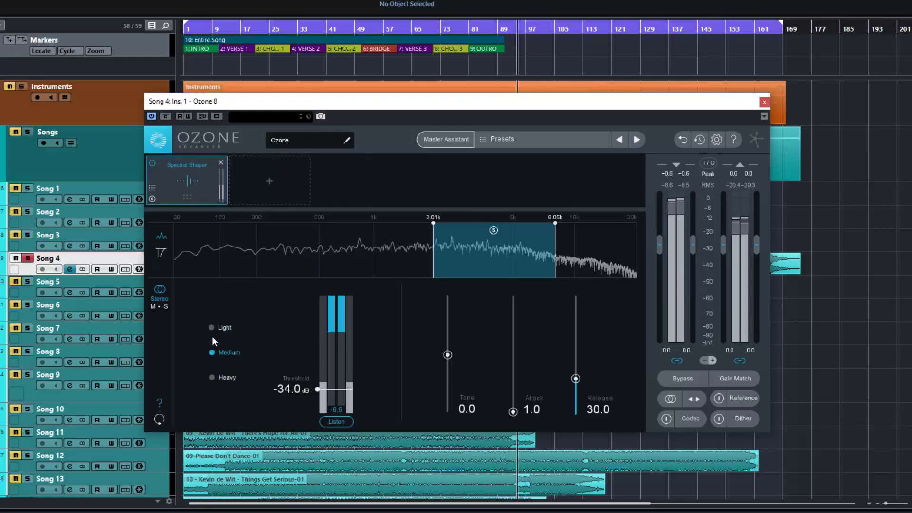
click(212, 328)
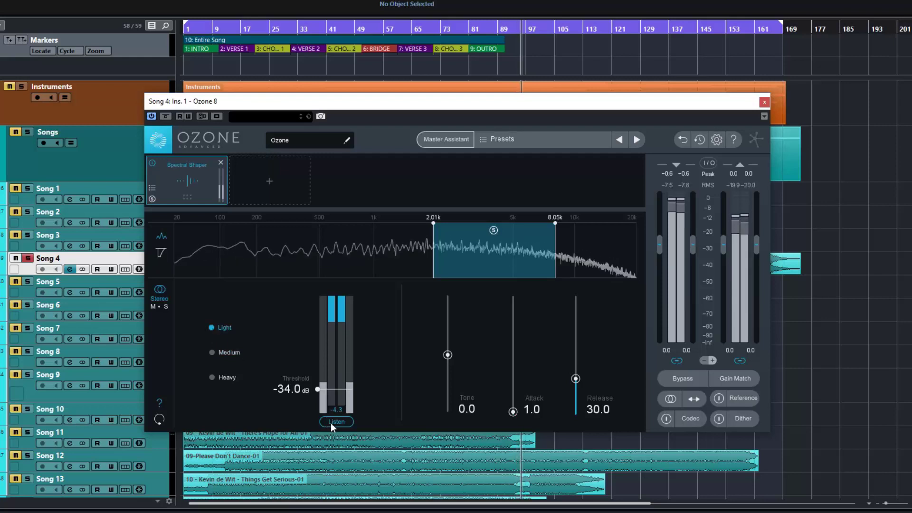
Turn off Listen, compare the Light, Medium and Heavy intensities on the full mix, and settle on Medium
click(213, 352)
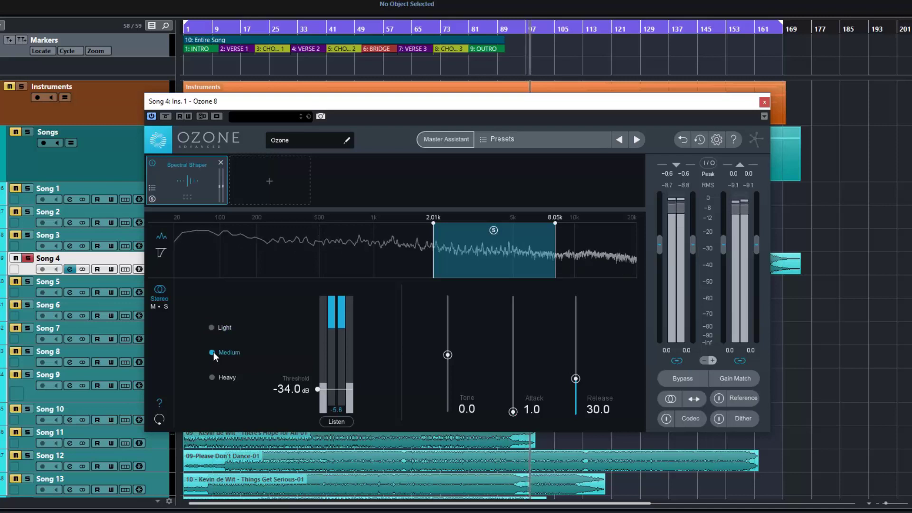
click(212, 377)
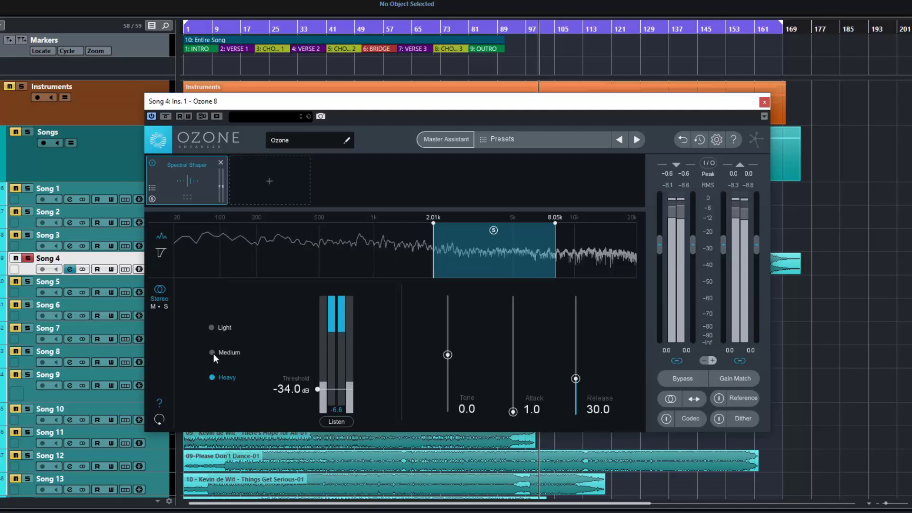
click(213, 354)
click(213, 330)
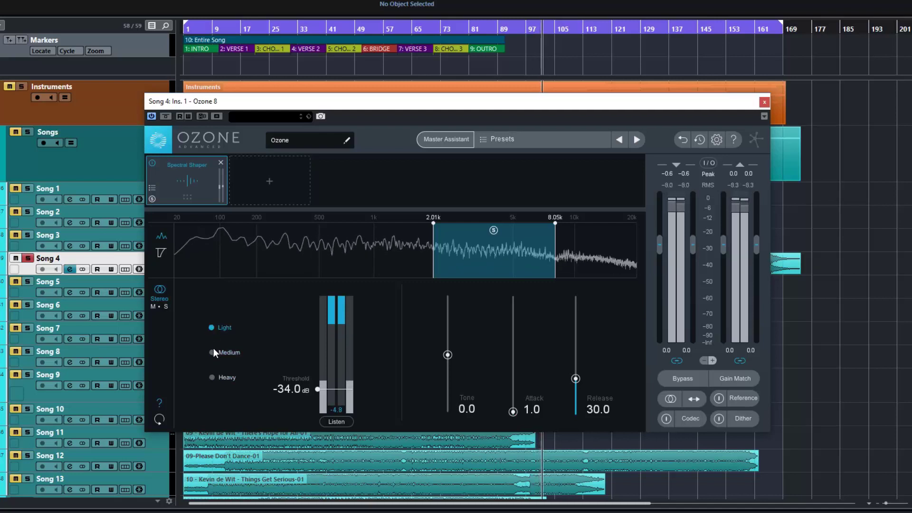
click(212, 352)
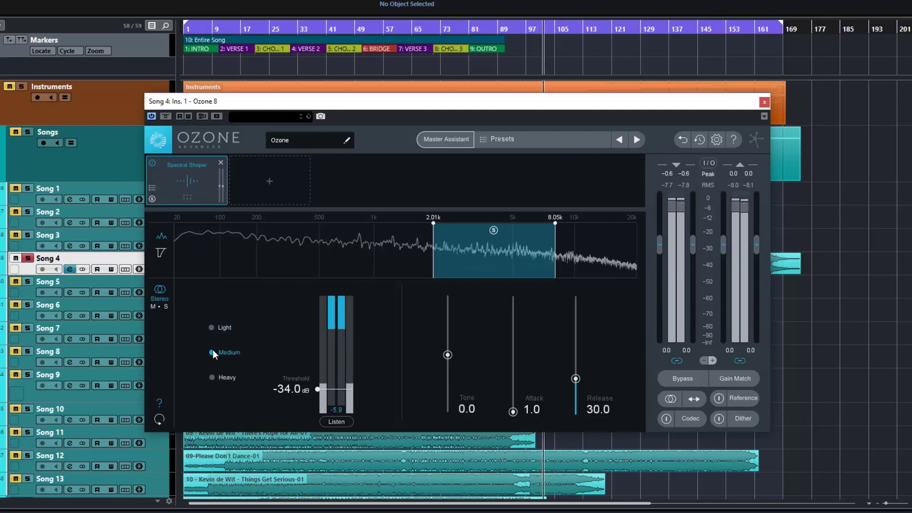
Compare the song with the Spectral Shaper bypassed and enabled, and restart playback from the bridge
click(151, 162)
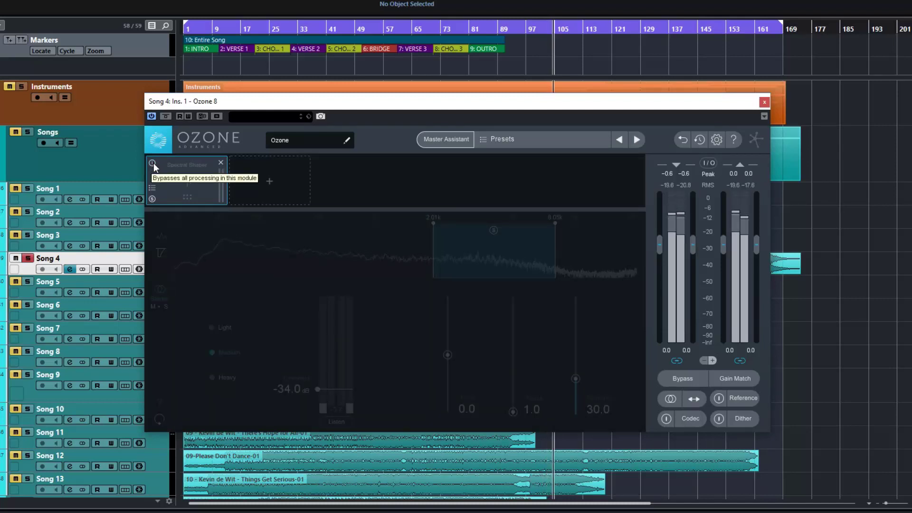
click(153, 163)
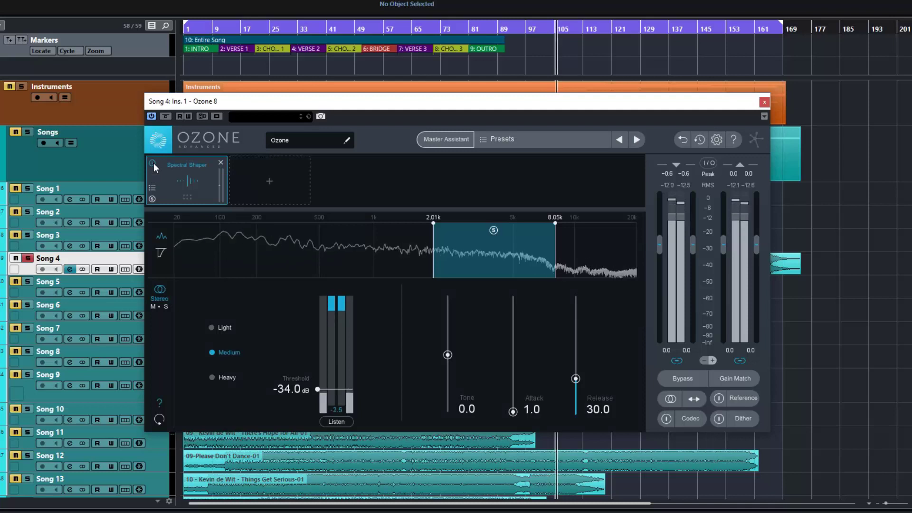
key(space)
key(space)
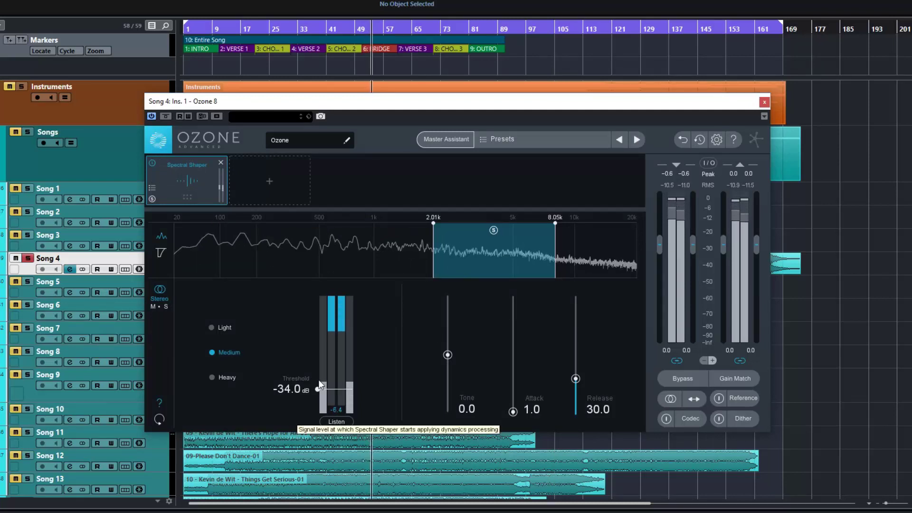
Raise the Spectral Shaper's threshold to -31.0 dB and set its Tone to 100.0
mouse_move(319, 388)
mouse_down()
mouse_move(323, 372)
mouse_move(321, 386)
mouse_up()
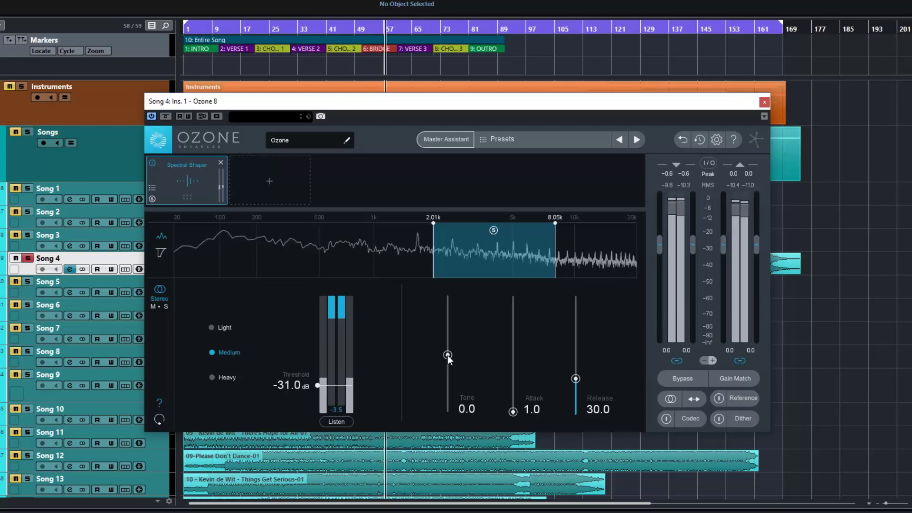
drag(447, 355, 457, 290)
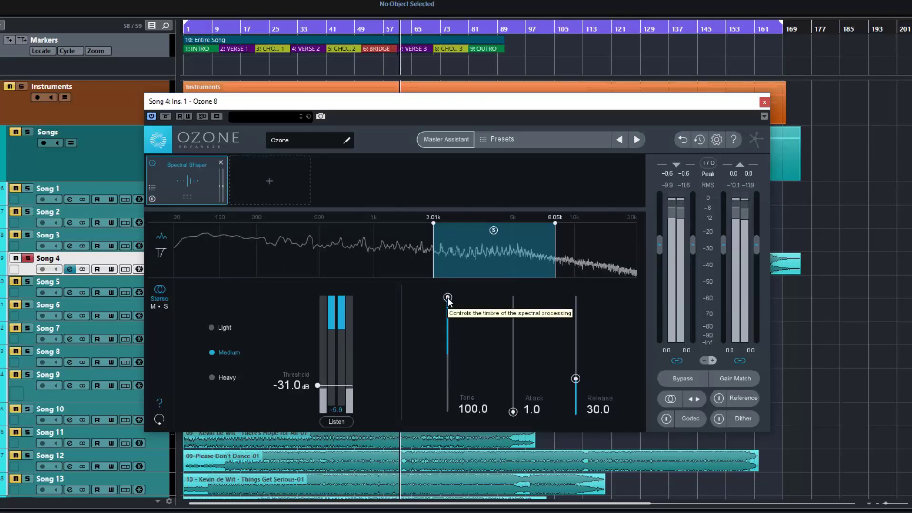
Try the Spectral Shaper's Tone at -100.0 and reset it to 0.0
drag(449, 300, 443, 414)
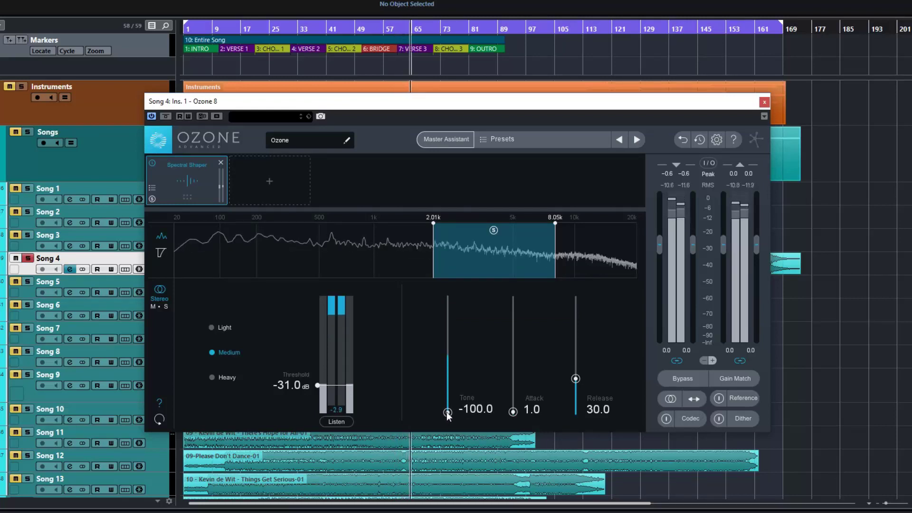
drag(447, 414, 449, 355)
Try the Attack at 74.5, 100.0 and 0.1 while watching the gain reduction trace
drag(512, 412, 520, 326)
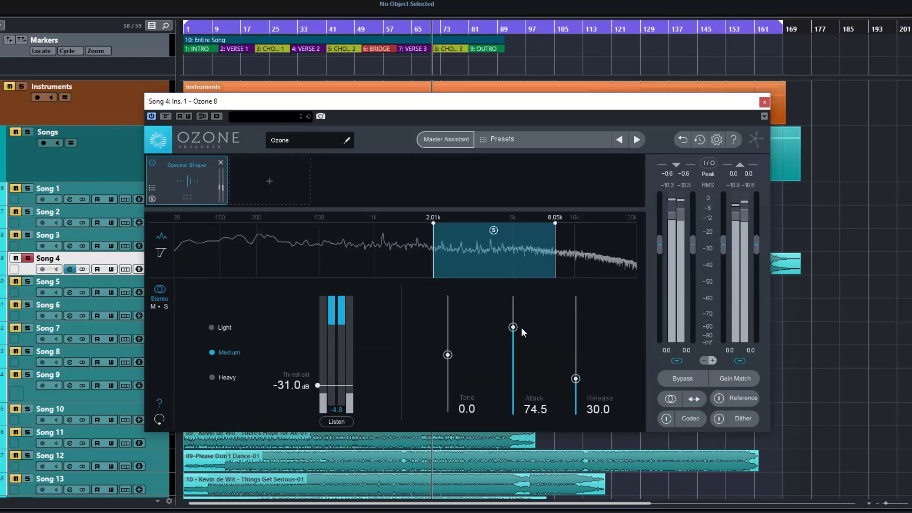
click(160, 253)
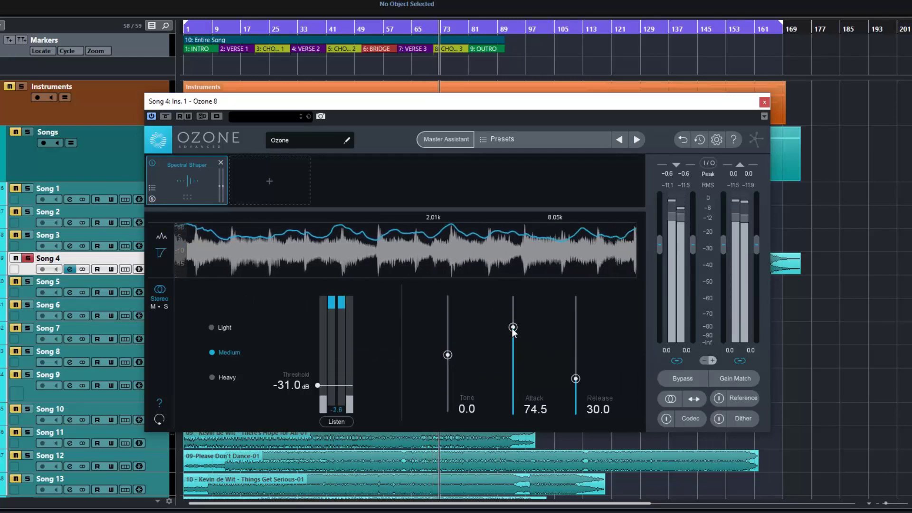
drag(512, 328, 519, 293)
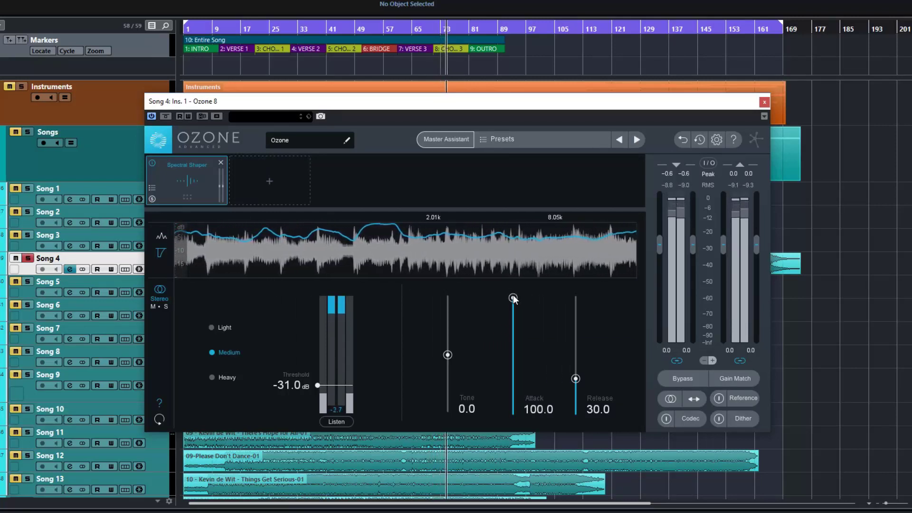
drag(513, 295, 508, 418)
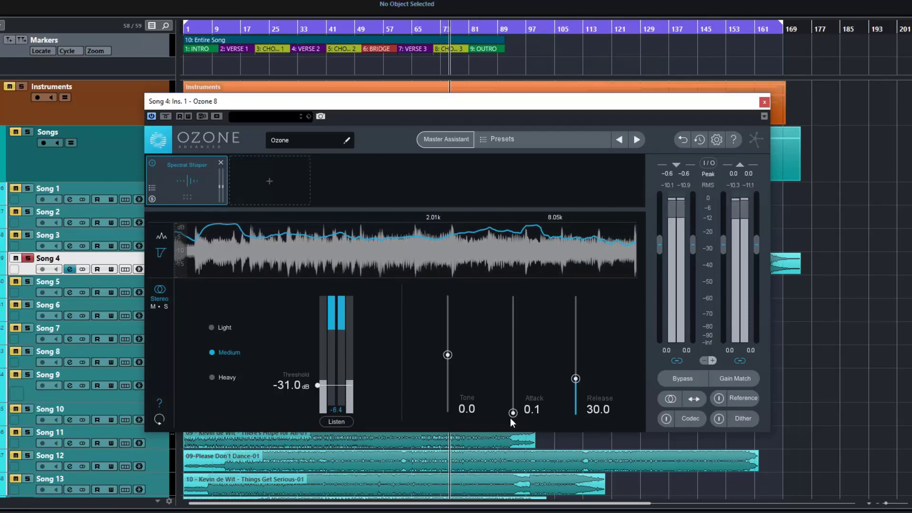
Try the Release at 0.1, and set the Attack to 11.1 and the Release to 12.6
drag(576, 378, 575, 413)
drag(514, 415, 511, 394)
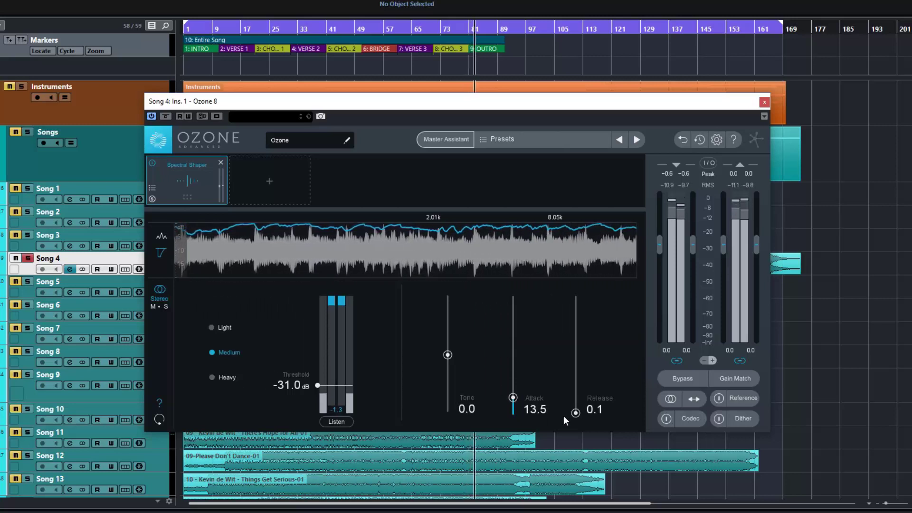
drag(575, 413, 576, 400)
drag(513, 401, 514, 401)
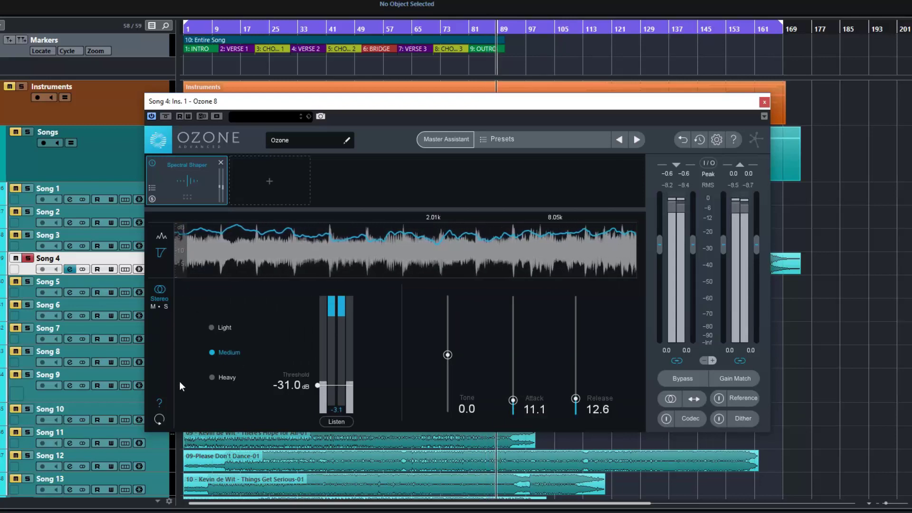
Restart playback from the bridge with the spectrum shown and move the shaping band to the lows, from 55 to 194 Hz
key(KP_Subtract)
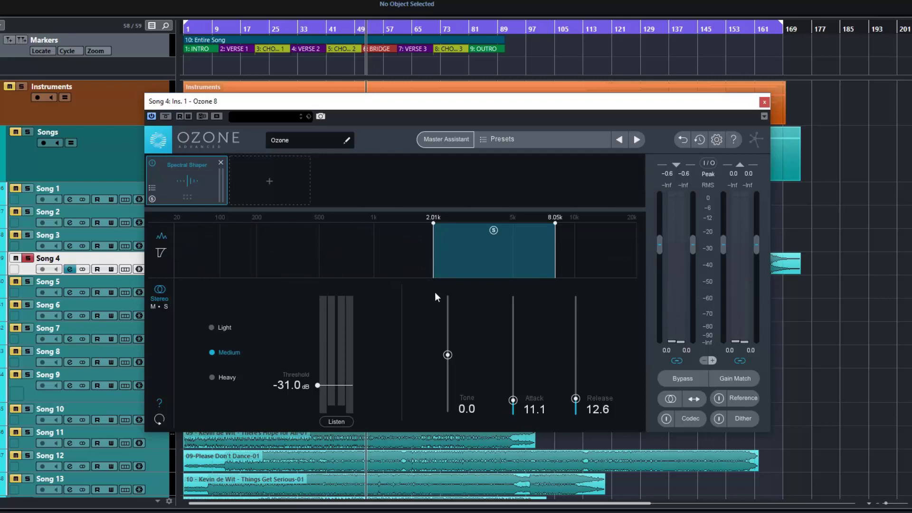
drag(468, 256, 183, 237)
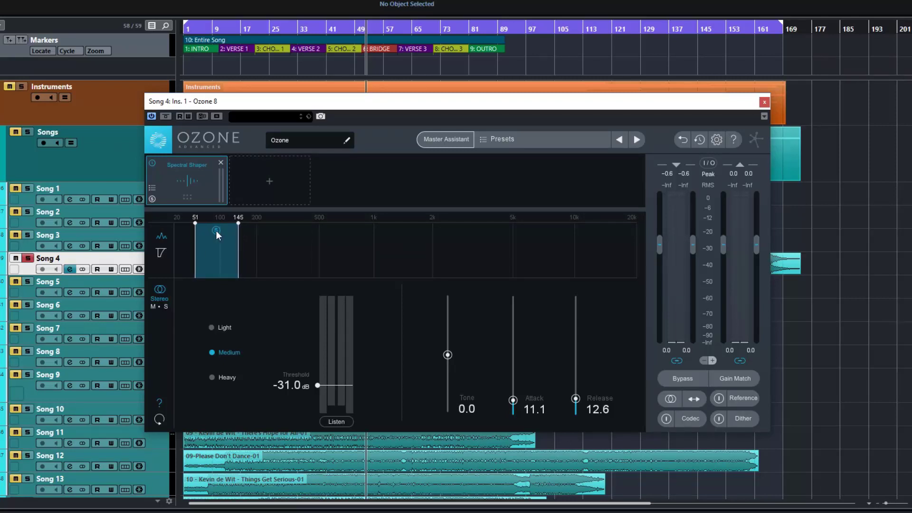
key(space)
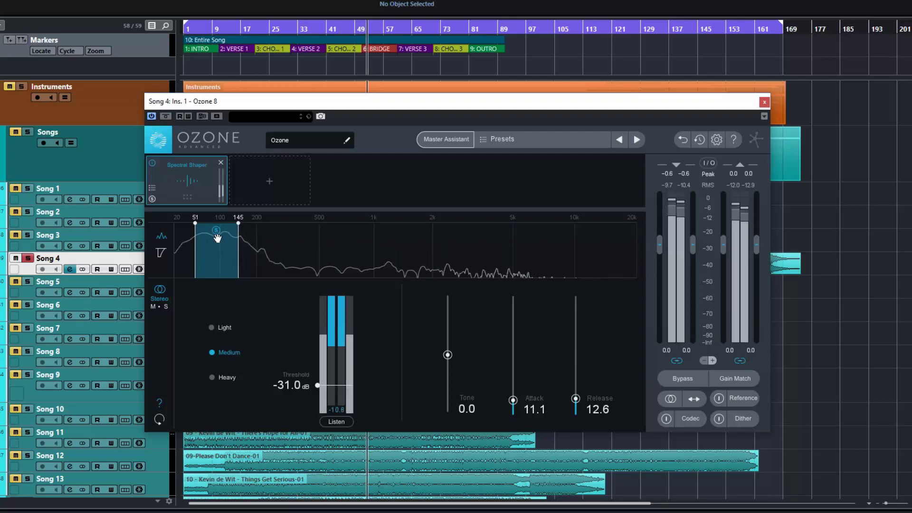
drag(221, 252, 255, 244)
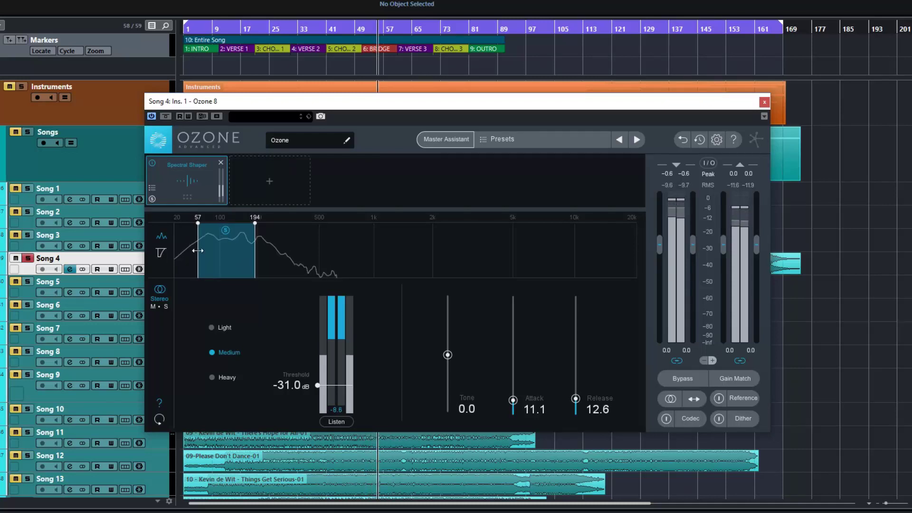
drag(198, 250, 196, 249)
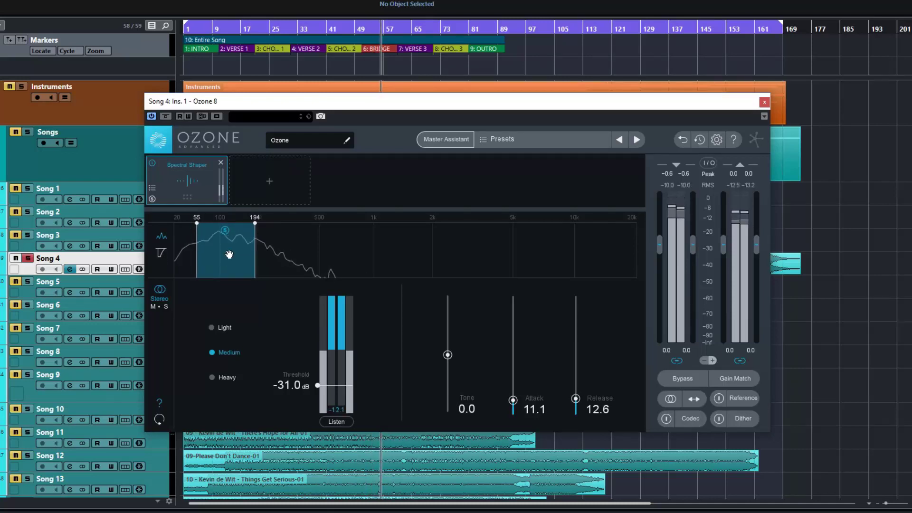
Turn on Listen and set the Spectral Shaper's threshold to -15.7 dB for the low band
drag(317, 386, 323, 356)
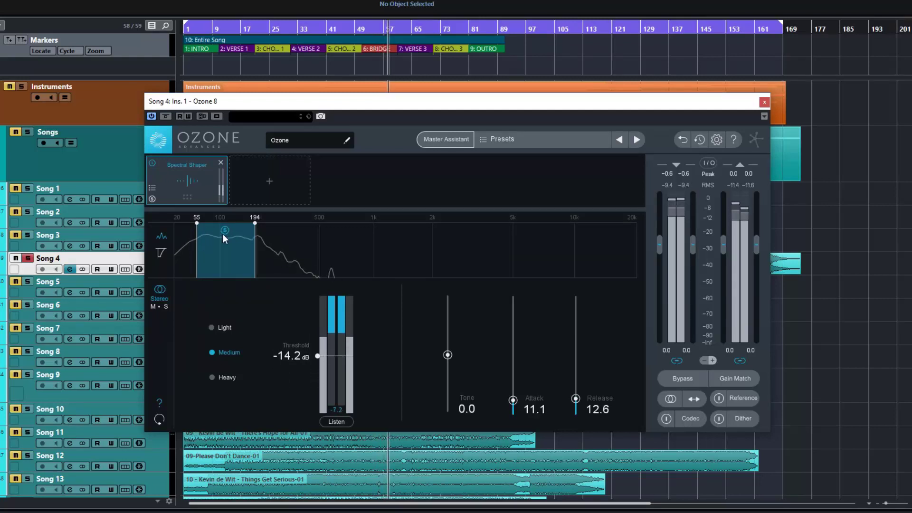
click(339, 422)
mouse_move(317, 355)
mouse_down()
mouse_move(317, 366)
mouse_move(319, 358)
mouse_up()
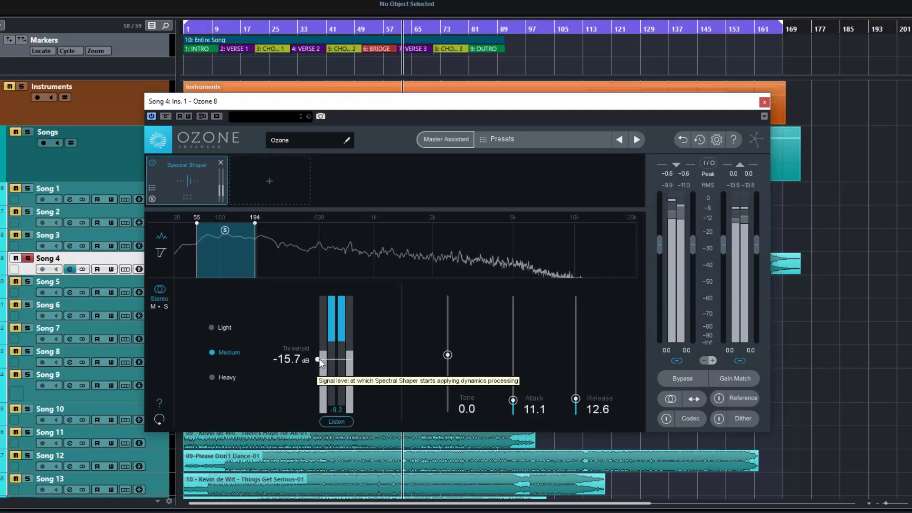
Compare the Heavy, Light and Medium intensities on the low band, keep Medium, and compare the module bypassed and enabled
click(210, 377)
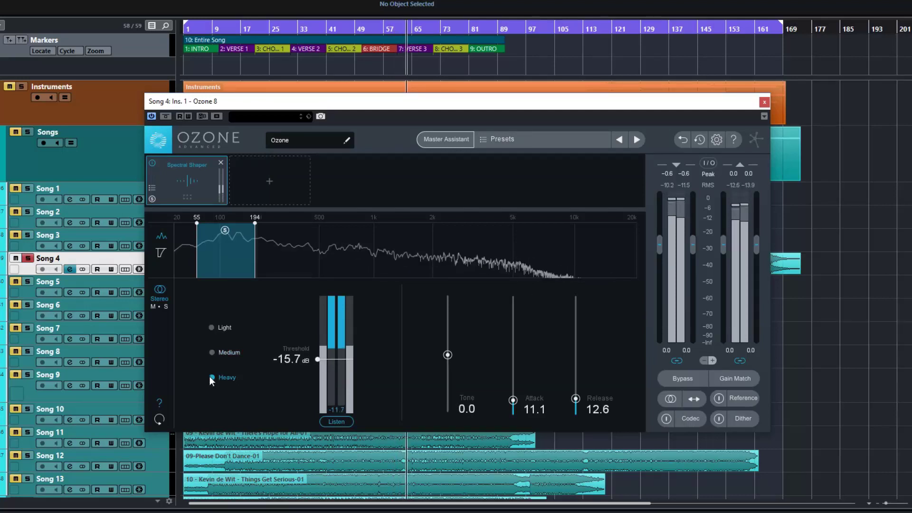
click(211, 329)
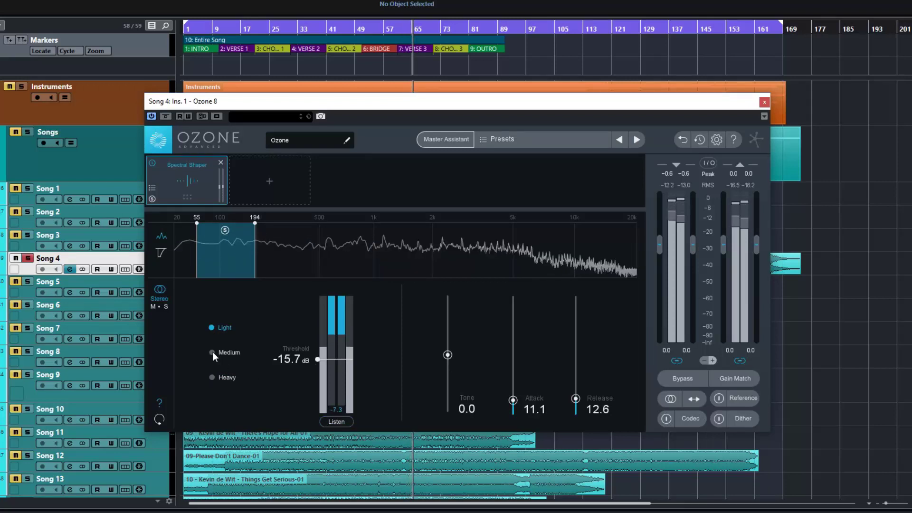
click(212, 377)
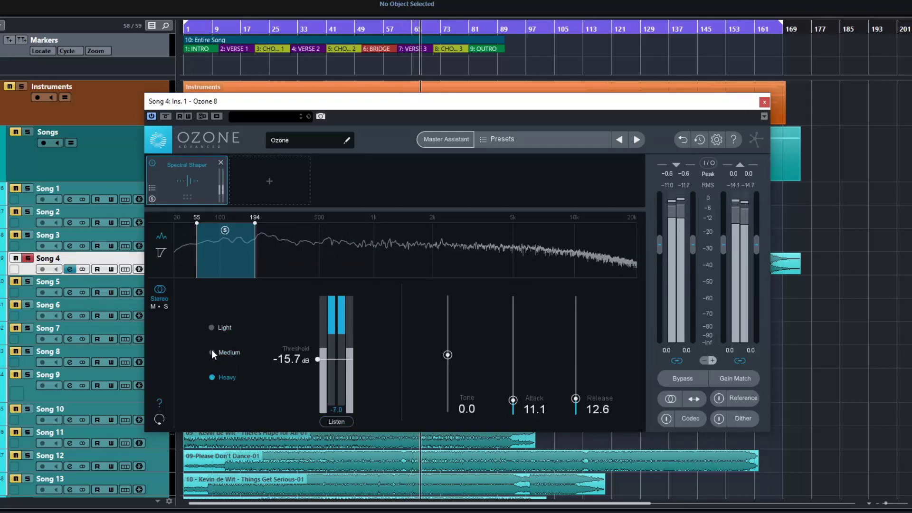
click(212, 352)
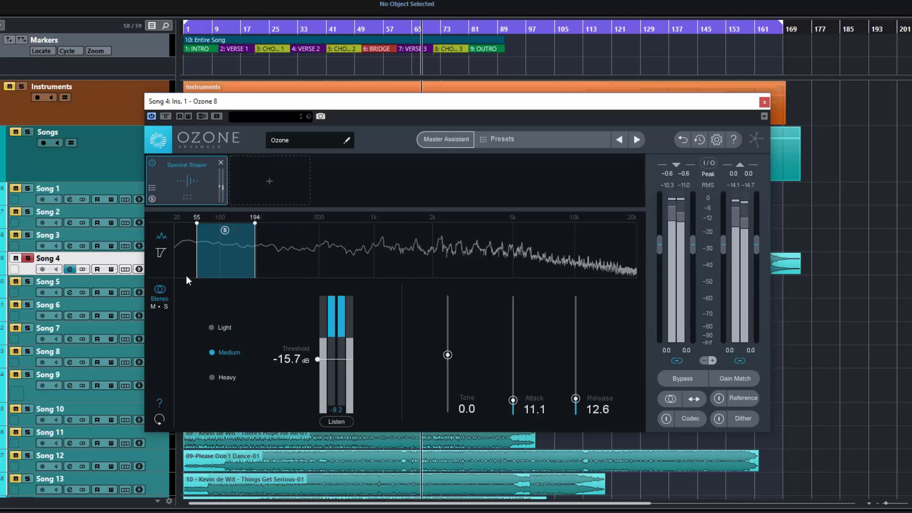
click(152, 163)
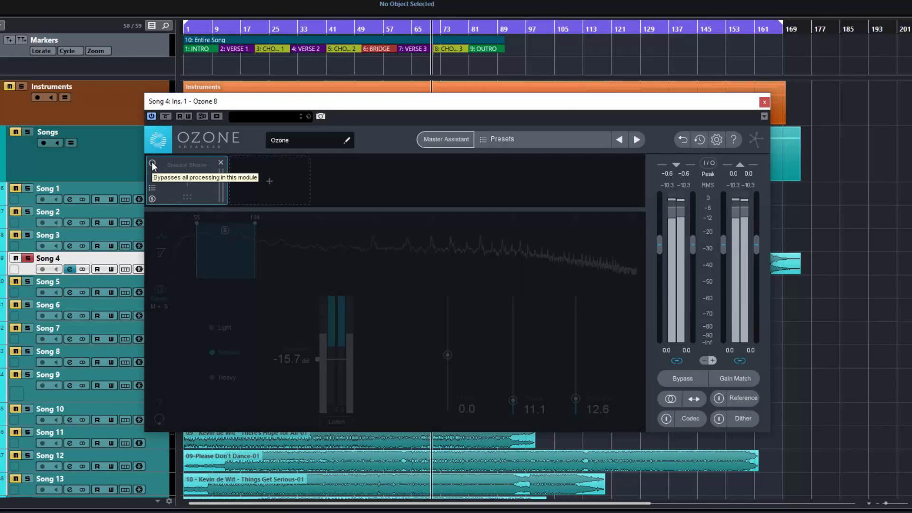
click(152, 162)
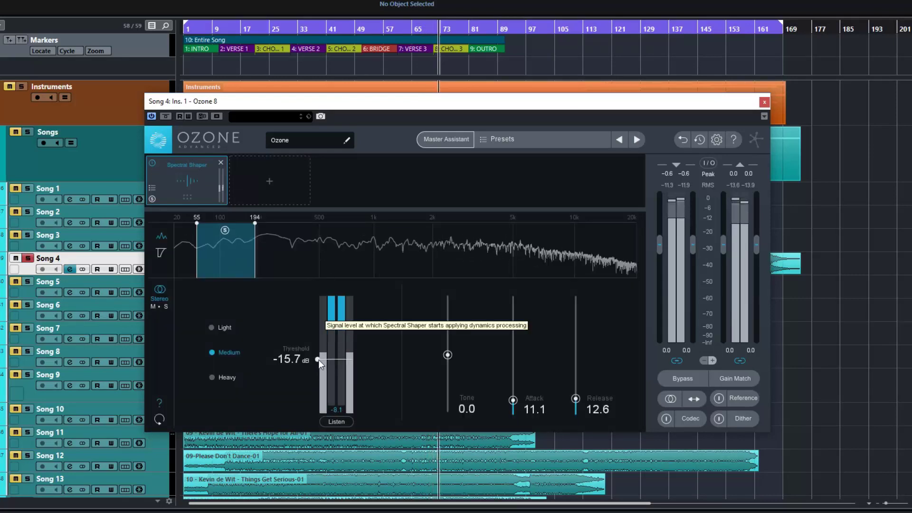
Raise the threshold to -2.2 dB and try the Tone at -100.0 before resetting it to 0.0
drag(318, 360, 319, 294)
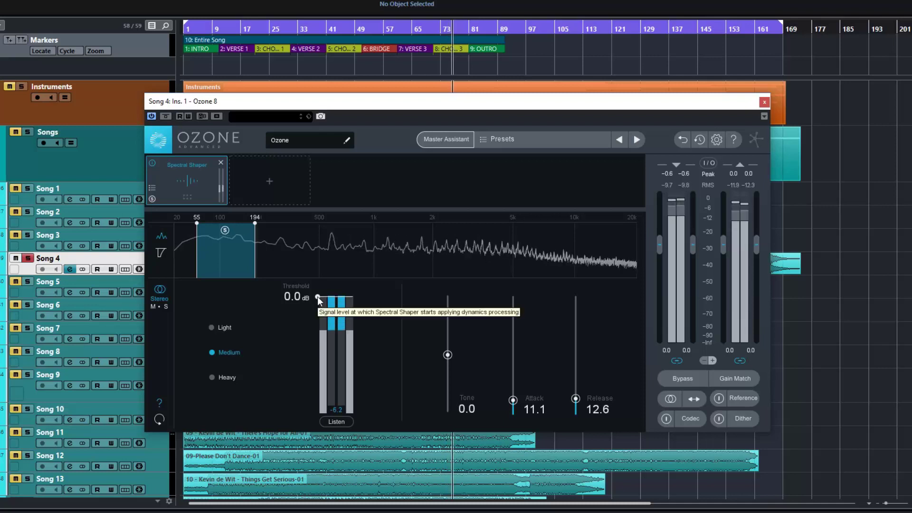
drag(317, 297, 317, 311)
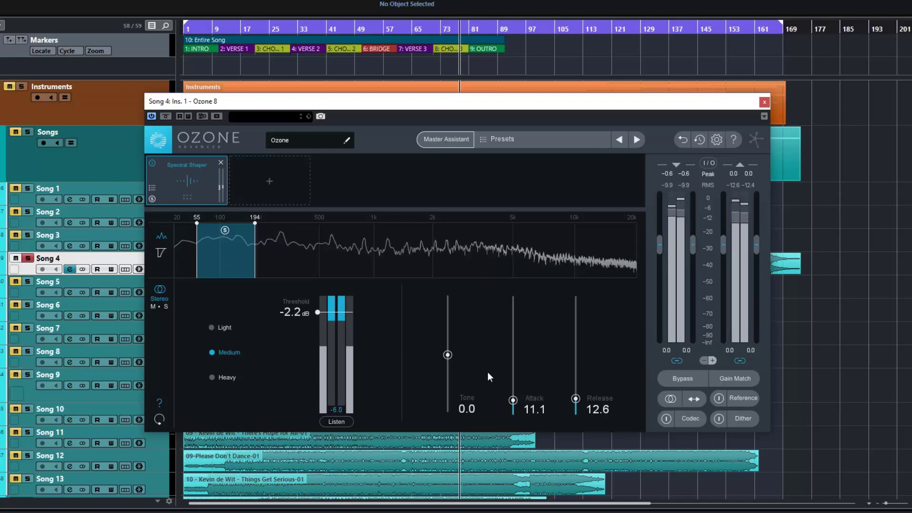
drag(448, 355, 446, 412)
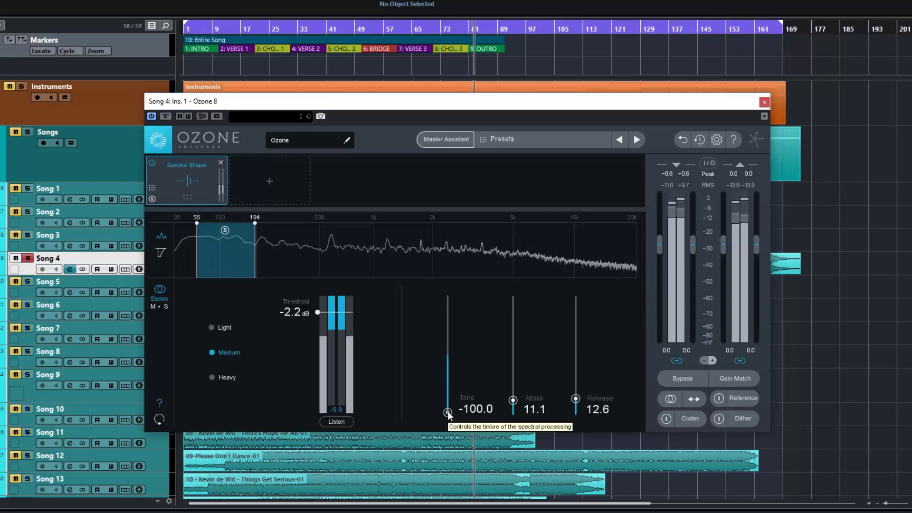
drag(447, 412, 448, 354)
Move the shaping band to the low mids and set its edges to 223 and 594 Hz
drag(234, 251, 380, 278)
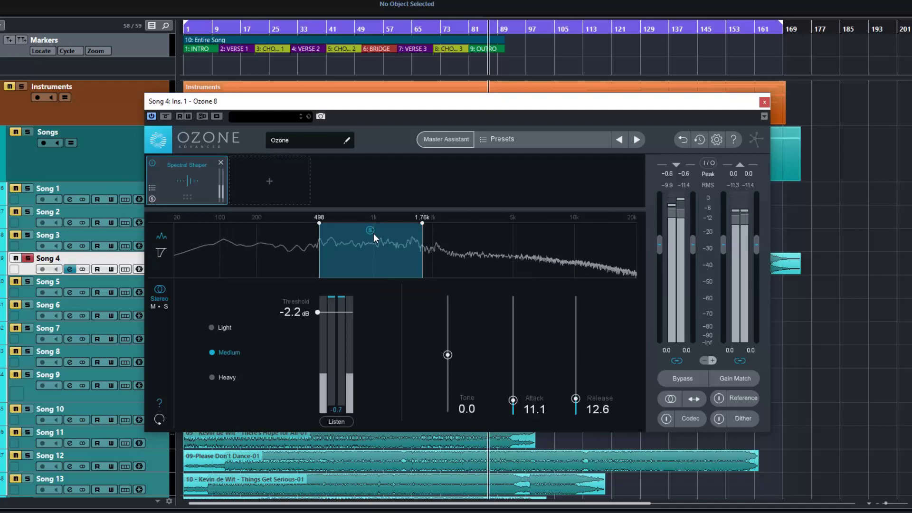
drag(373, 232, 311, 243)
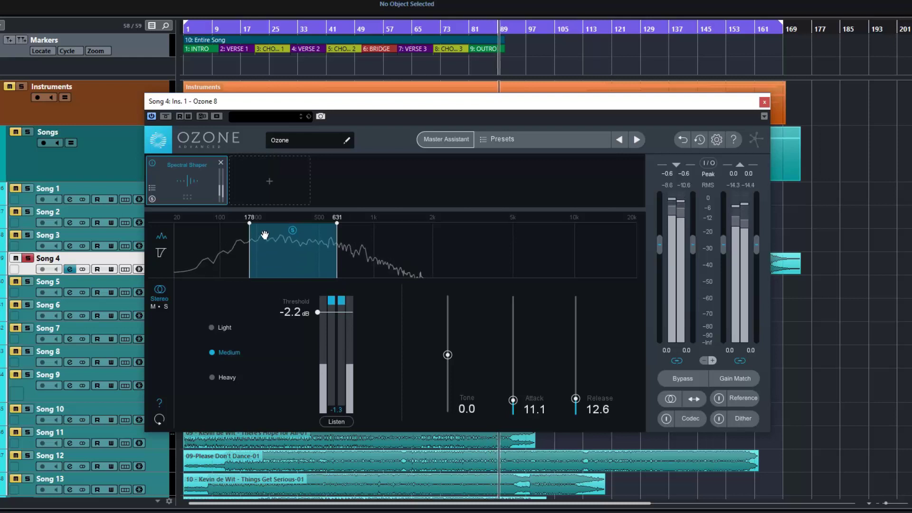
drag(251, 247, 258, 246)
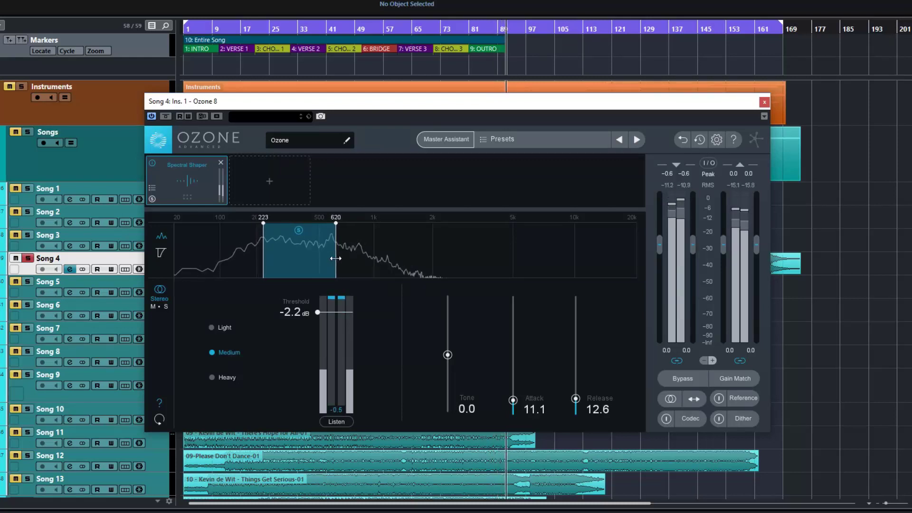
drag(336, 258, 335, 257)
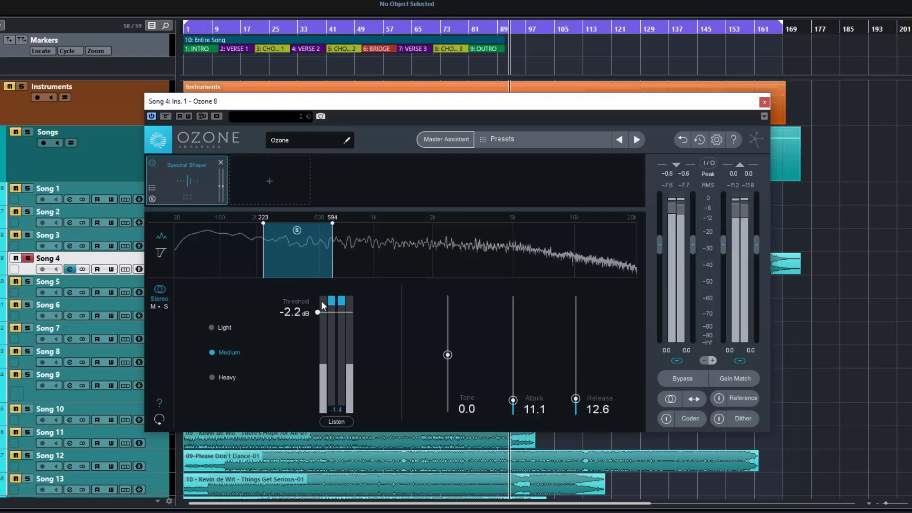
Set the threshold to -4.5 dB, try the Heavy intensity, and switch to Light
mouse_move(315, 315)
mouse_down()
mouse_move(306, 393)
mouse_move(317, 327)
mouse_up()
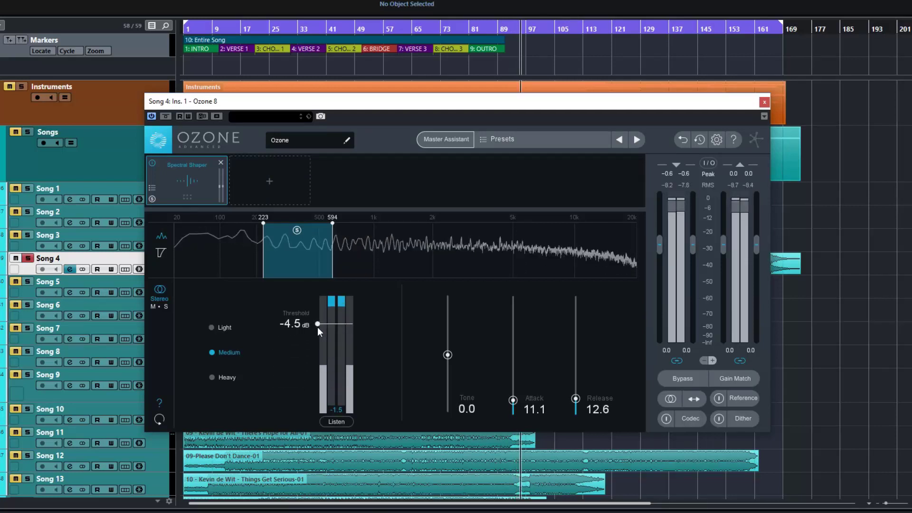
click(213, 376)
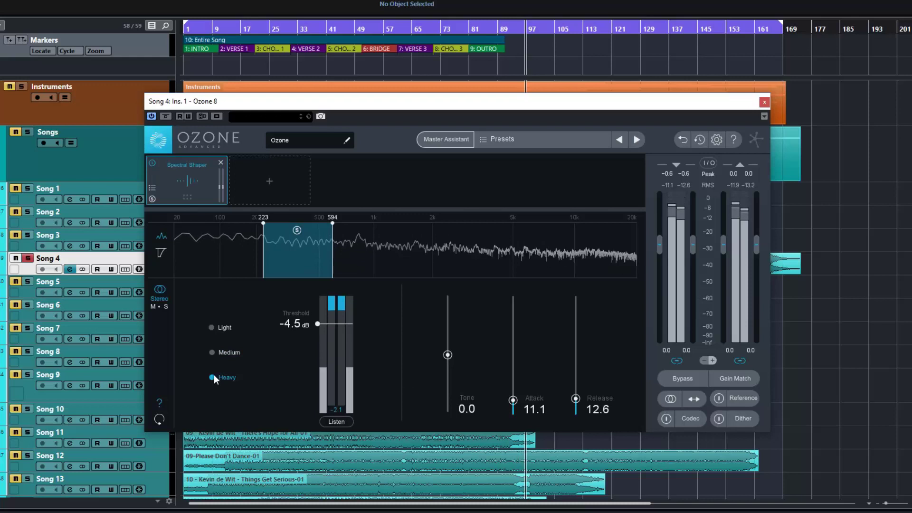
click(212, 328)
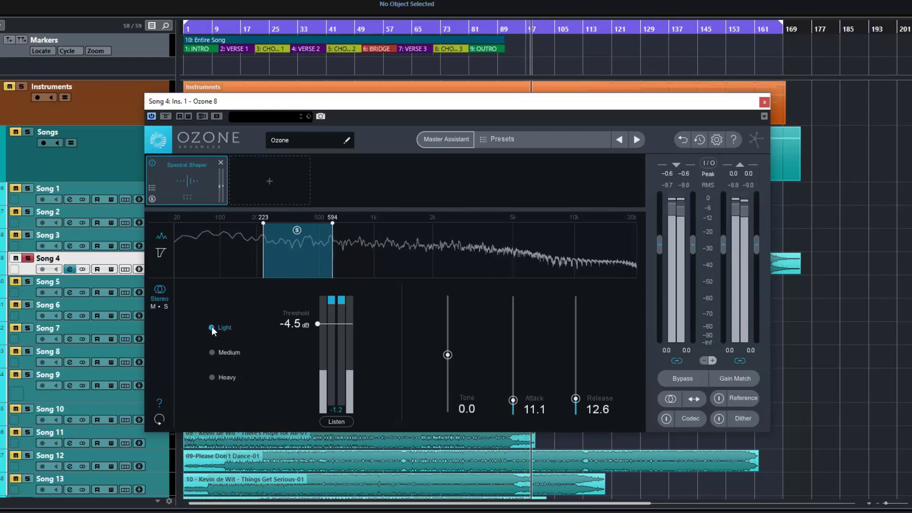
Compare the low-mid shaping bypassed and enabled, and audition the Tone at 100.0 before resetting it to 0.0
click(152, 163)
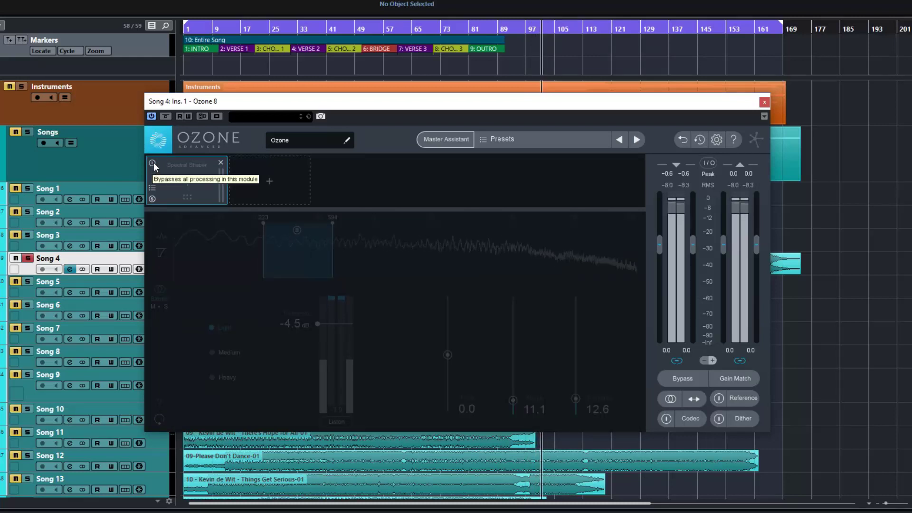
click(153, 163)
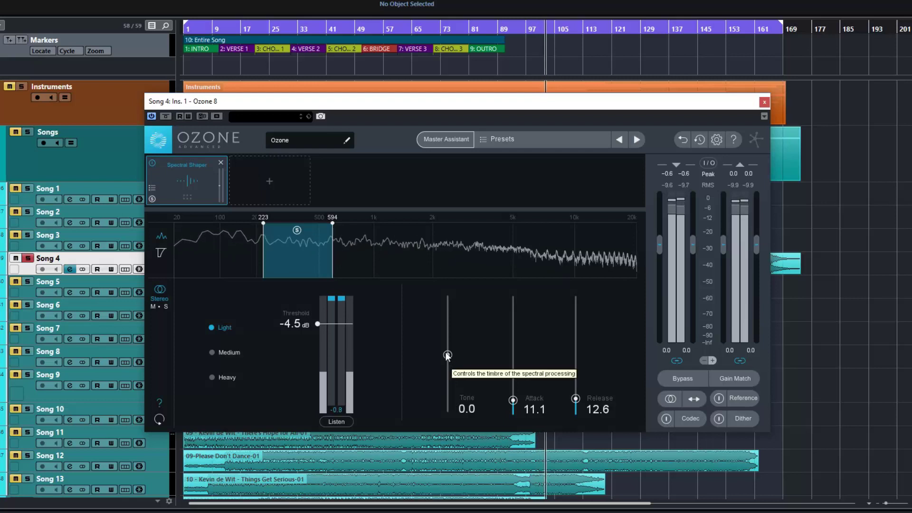
drag(447, 355, 448, 298)
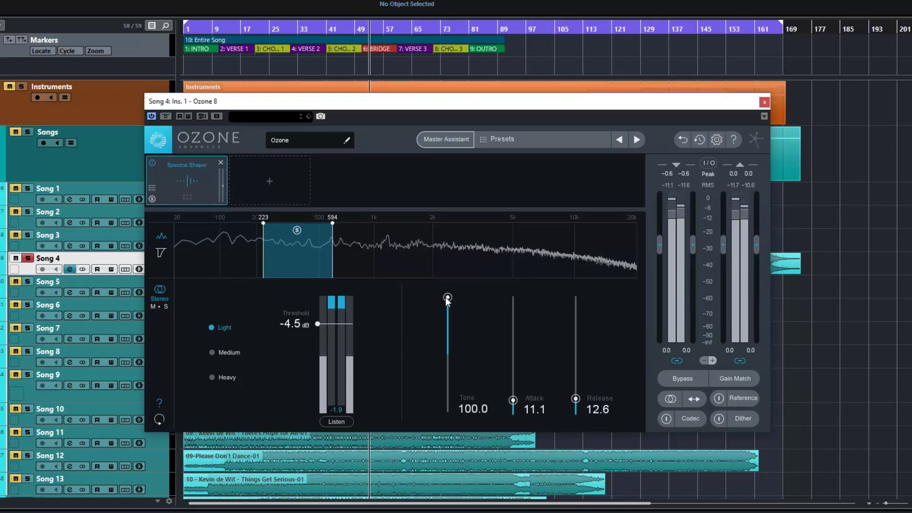
drag(447, 299, 453, 354)
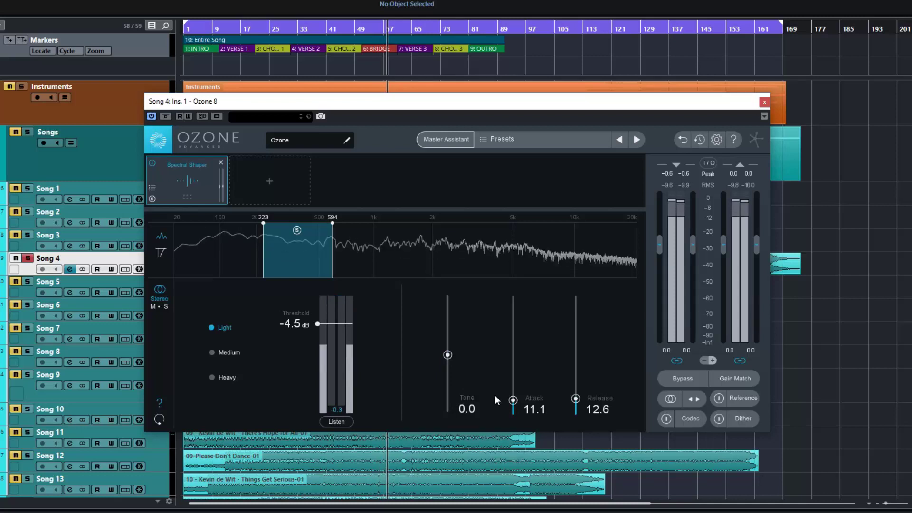
Monitor the removed low-mid signal with Listen, lower the threshold to -5.6 dB, and choose the Medium intensity
click(339, 421)
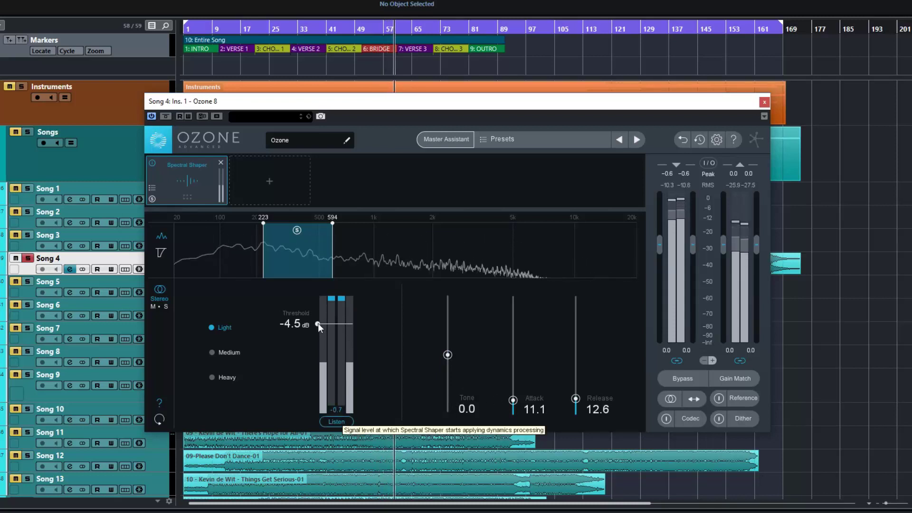
drag(318, 323, 319, 328)
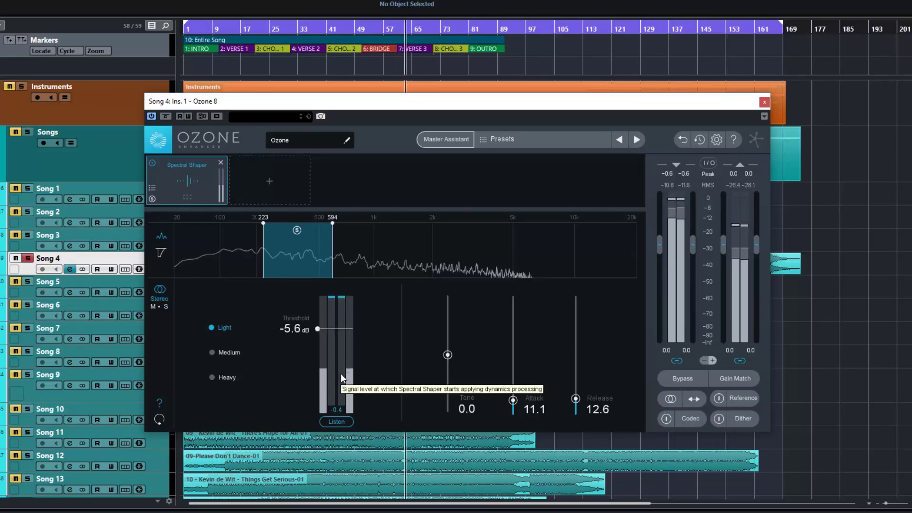
click(210, 352)
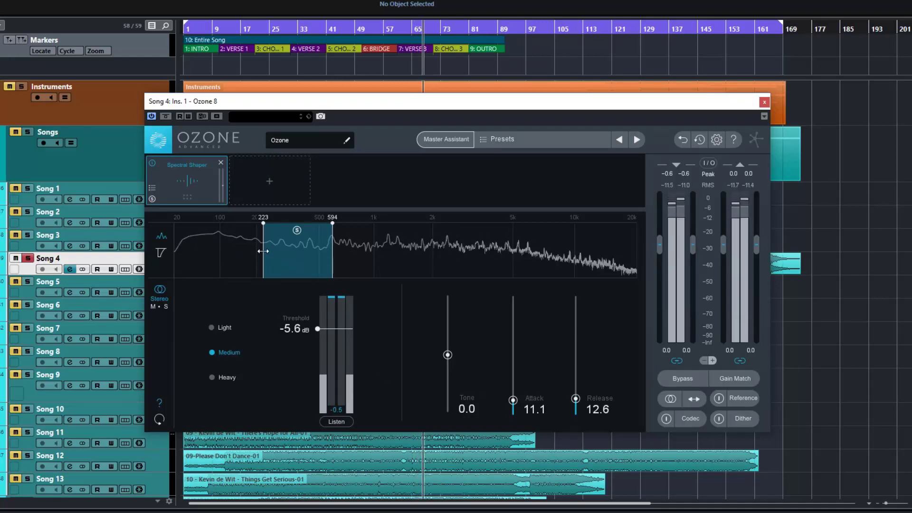
Widen the shaping band to the full frequency range and set it to a 0.0 dB threshold with Light intensity
drag(261, 251, 174, 251)
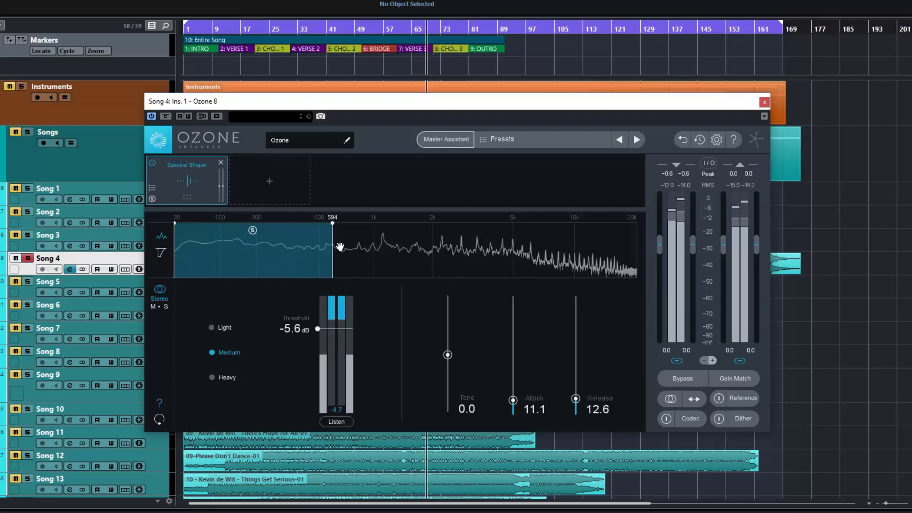
drag(332, 270, 669, 291)
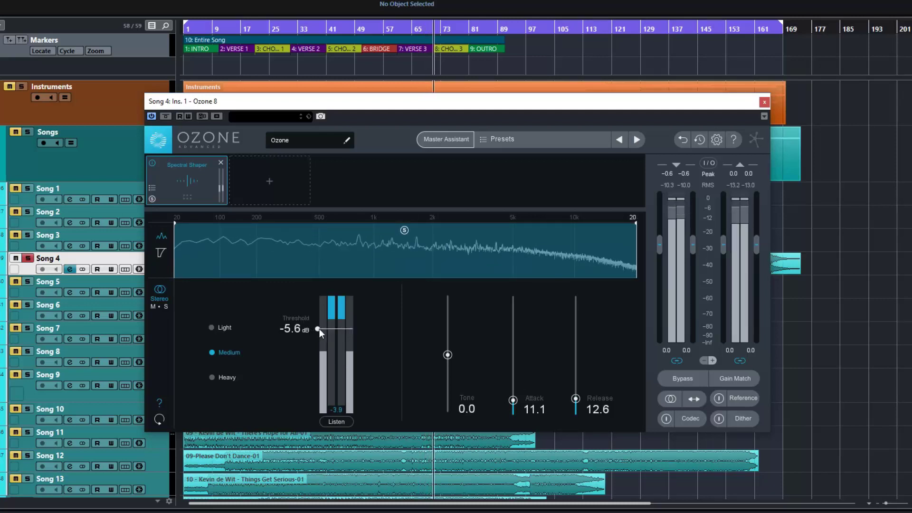
drag(319, 329, 325, 281)
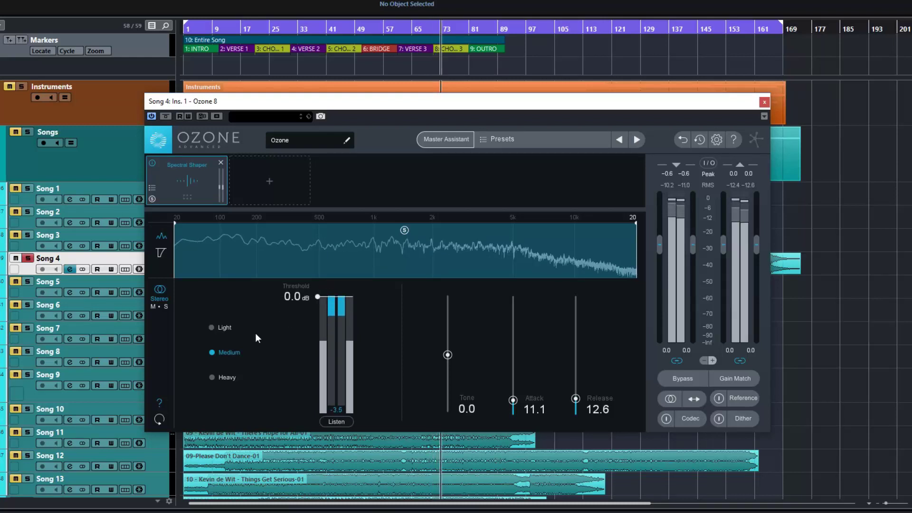
click(212, 327)
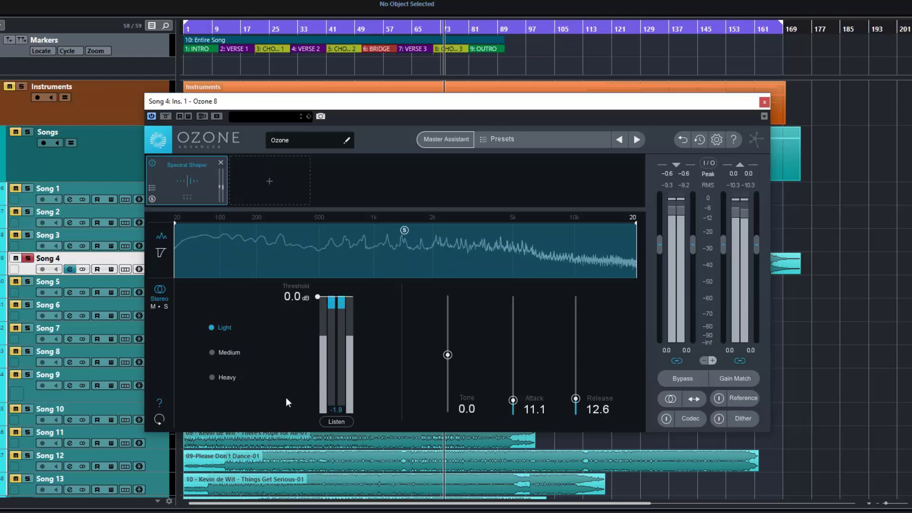
Monitor the removed full-band signal with Listen and lower the input gain to -8.4 dB
click(334, 423)
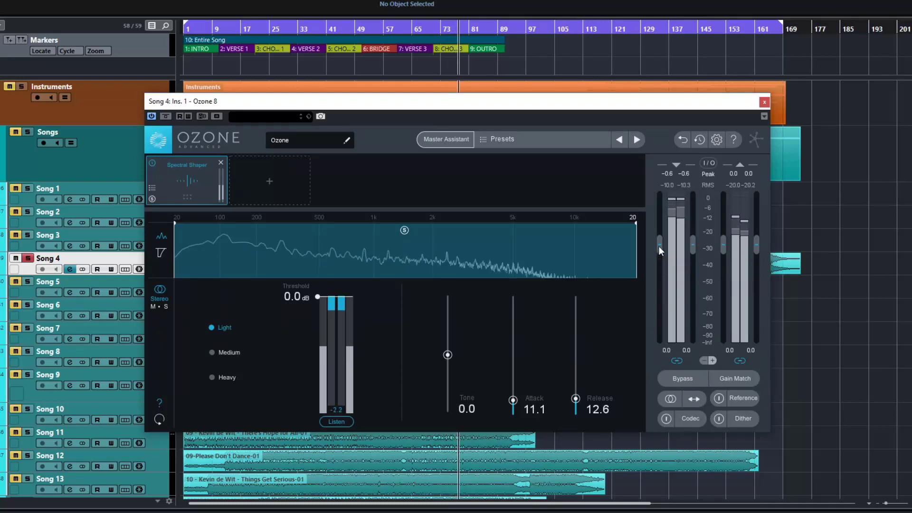
drag(659, 246, 654, 283)
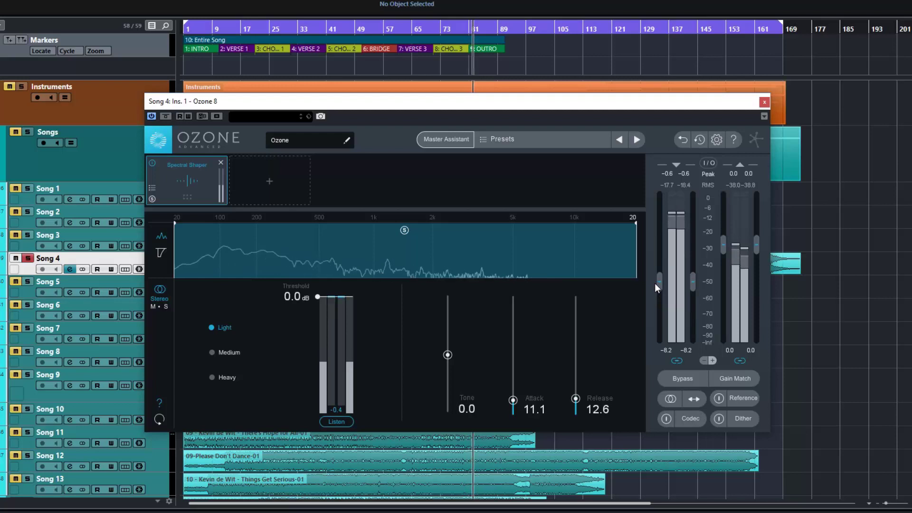
drag(655, 283, 654, 284)
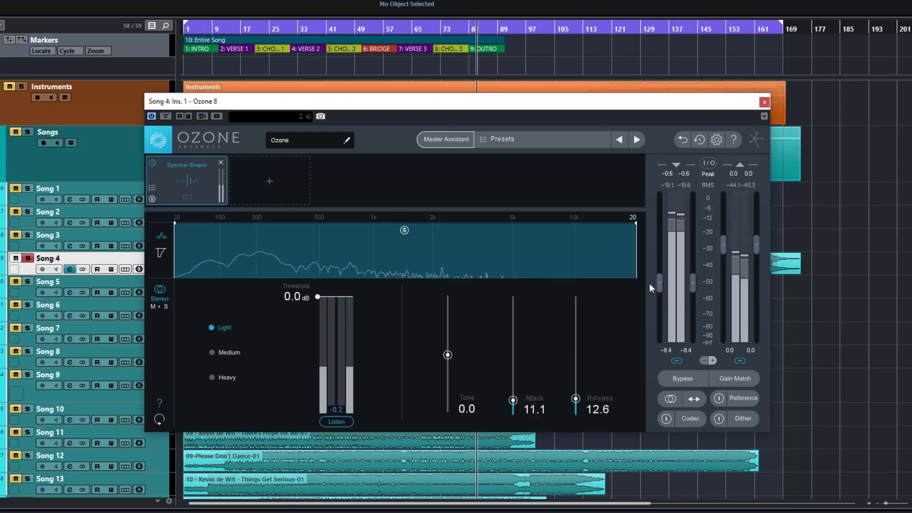
Set the threshold to -4.7 dB and audition the Heavy intensity against Medium, keeping Medium and ending the Listen monitoring
drag(317, 295, 320, 321)
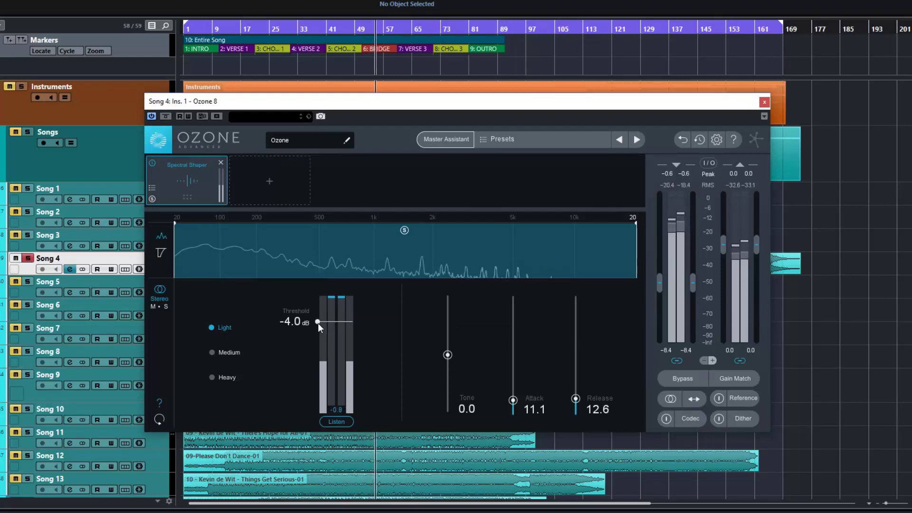
drag(318, 323, 318, 326)
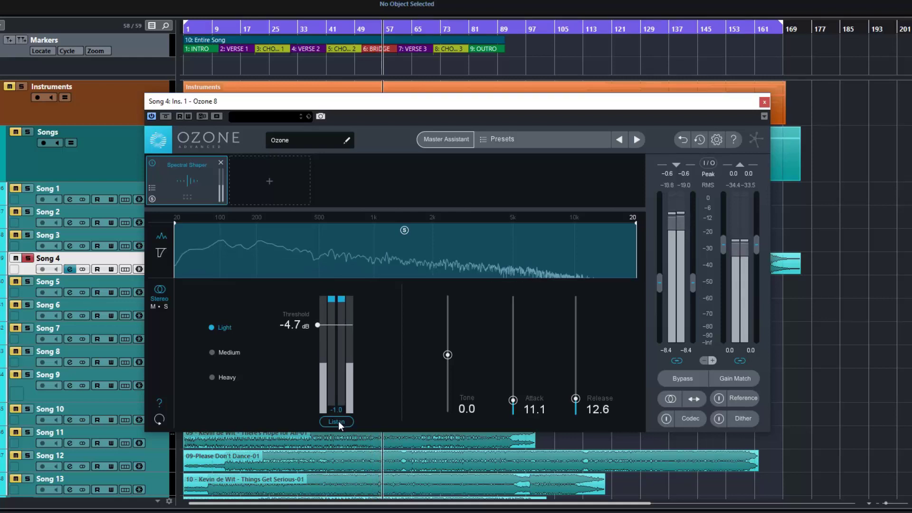
click(211, 352)
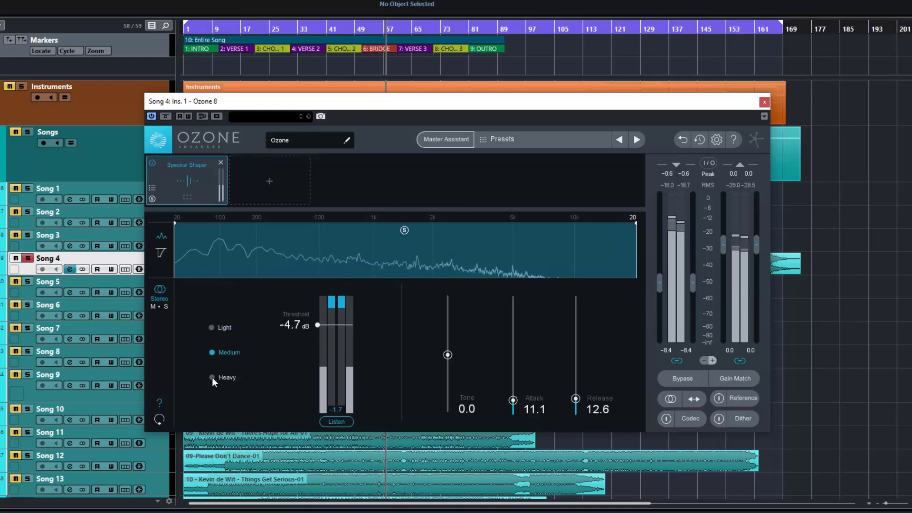
click(212, 377)
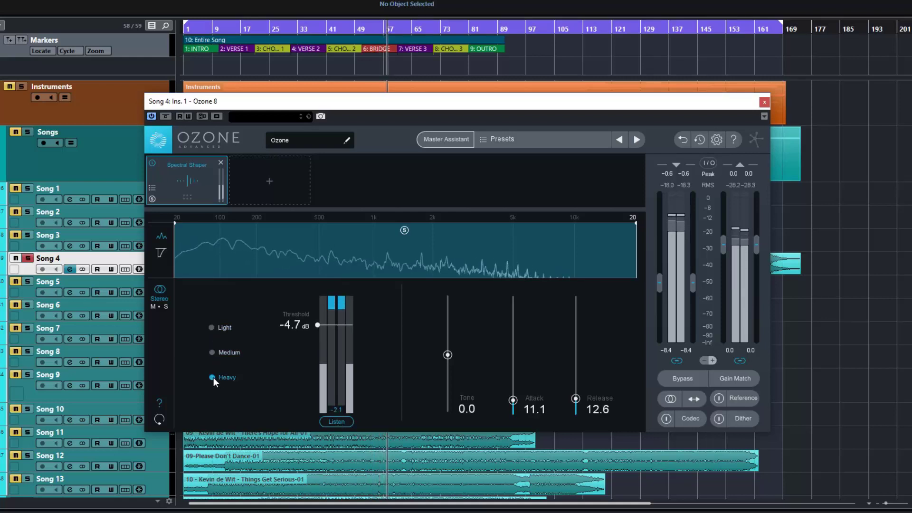
click(212, 352)
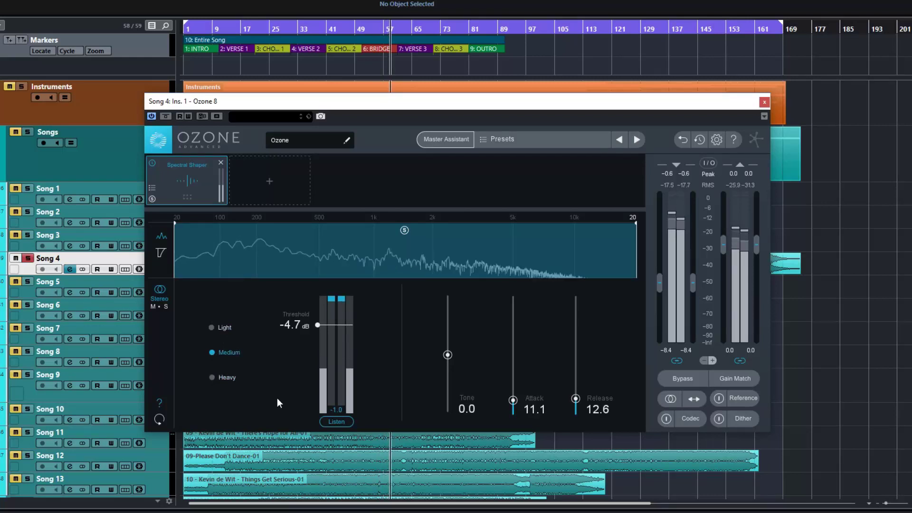
click(332, 421)
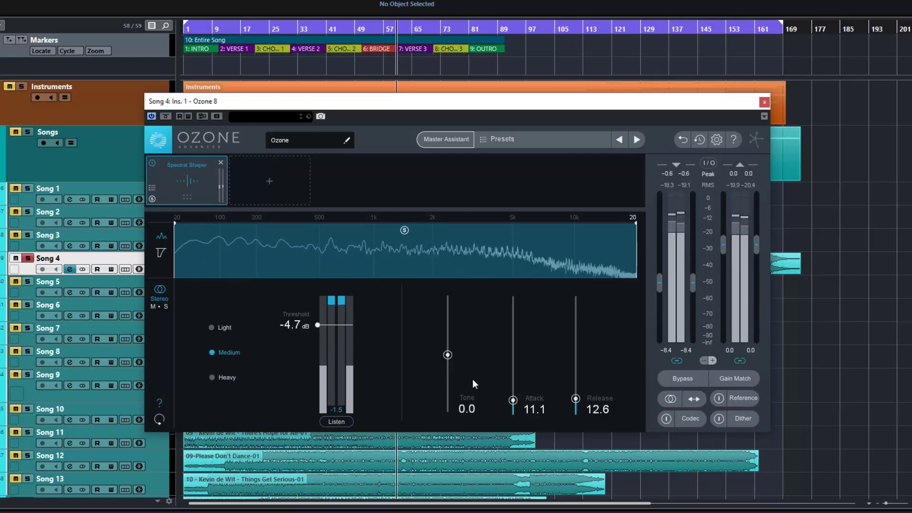
Raise the output gain to +8.3 dB and compare the Spectral Shaper bypassed and enabled
drag(724, 246, 728, 208)
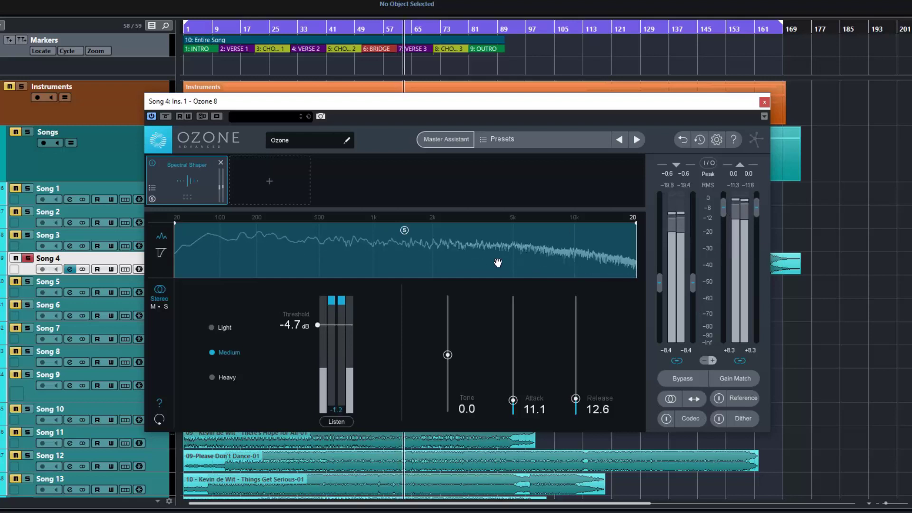
click(152, 163)
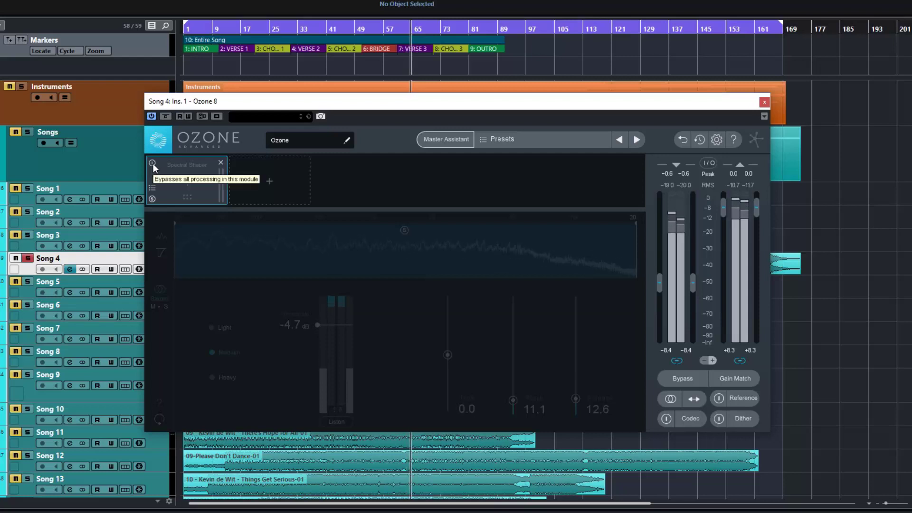
click(152, 164)
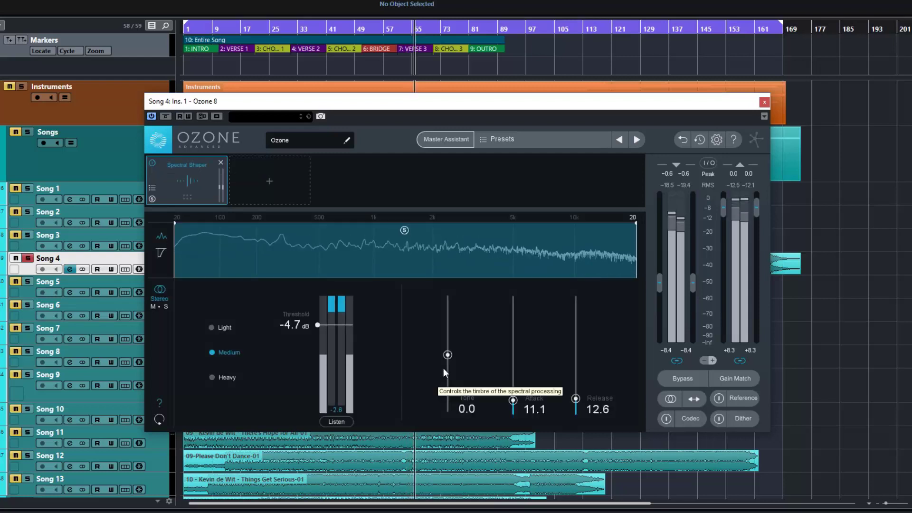
Set the Tone to -5.8, stop playback, and switch the Spectral Shaper to Mid/Side processing
mouse_move(448, 354)
mouse_down()
mouse_move(438, 413)
mouse_move(446, 247)
mouse_move(449, 378)
mouse_move(452, 357)
mouse_up()
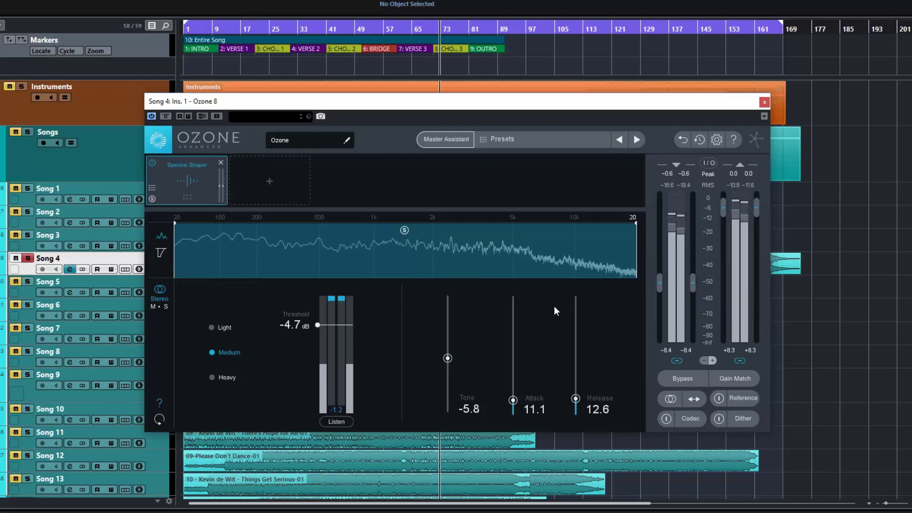
key(space)
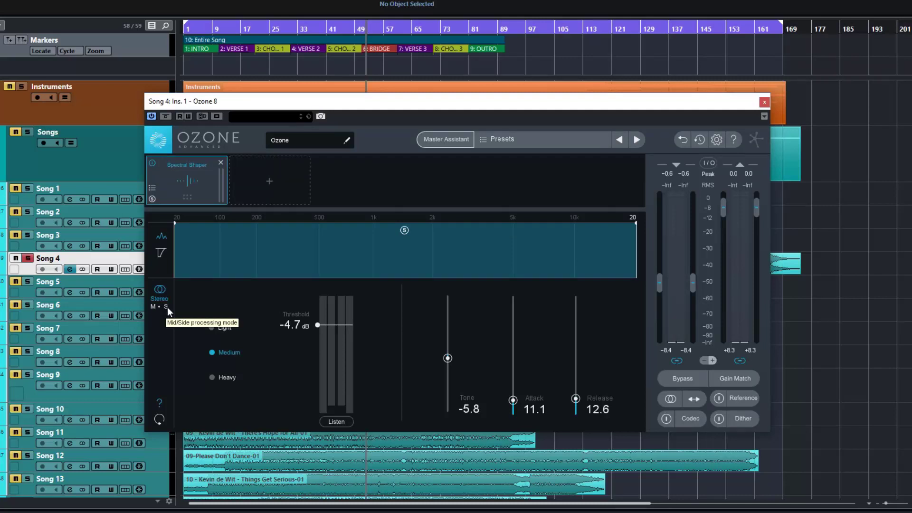
click(167, 307)
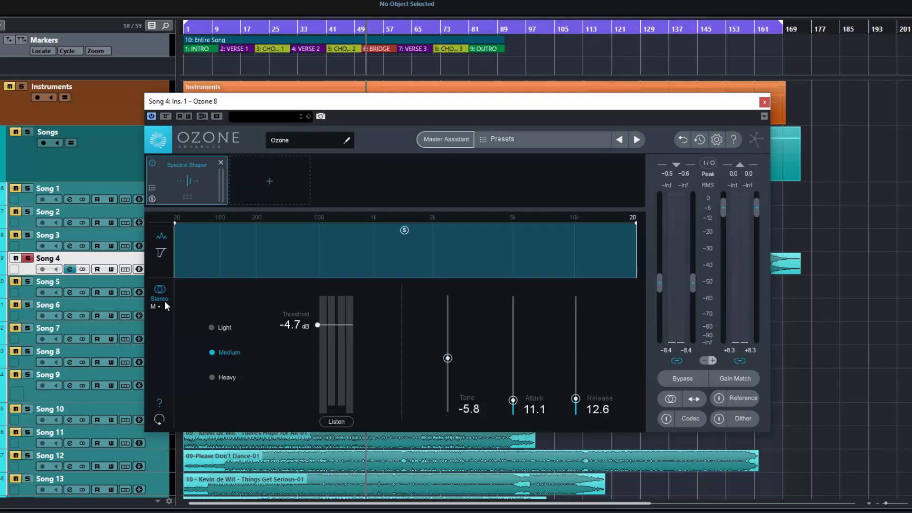
click(163, 304)
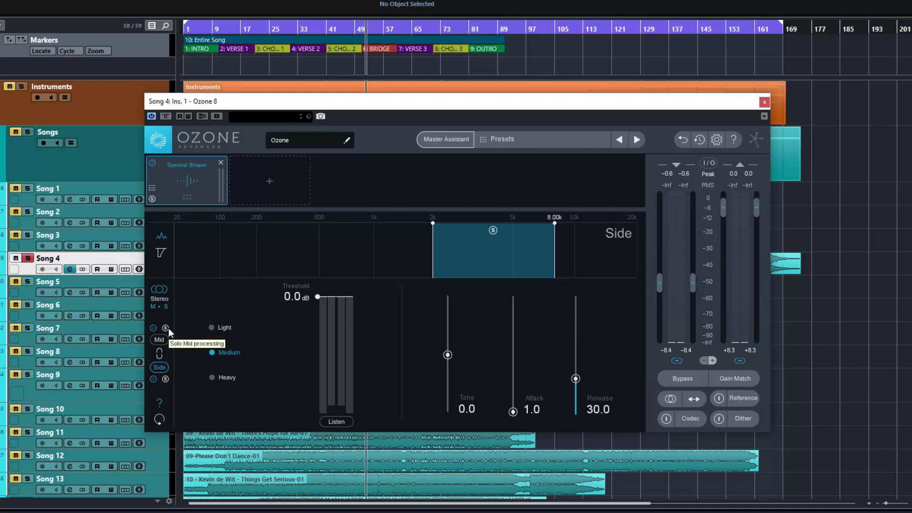
Resume playback and set the Mid channel's shaping band to run from 999 Hz to 2.70 kHz
key(space)
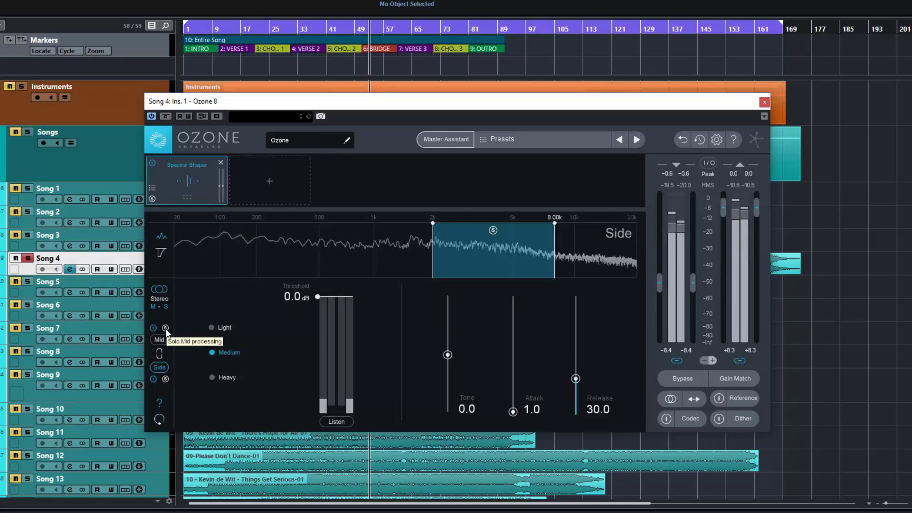
click(161, 340)
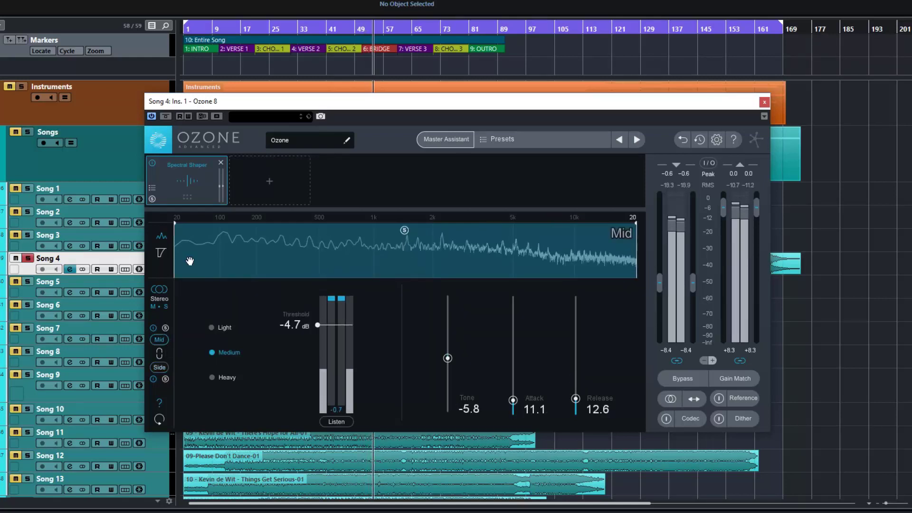
drag(175, 274, 315, 275)
drag(631, 268, 444, 205)
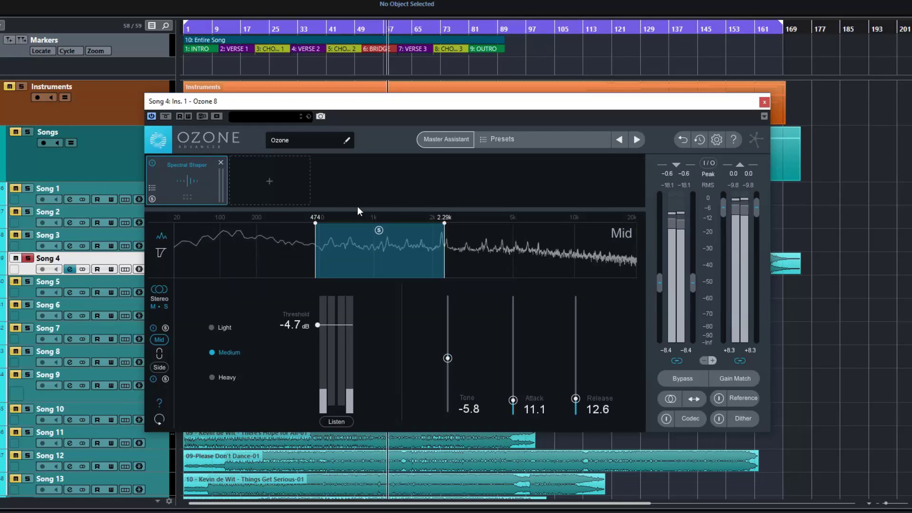
drag(316, 241, 373, 241)
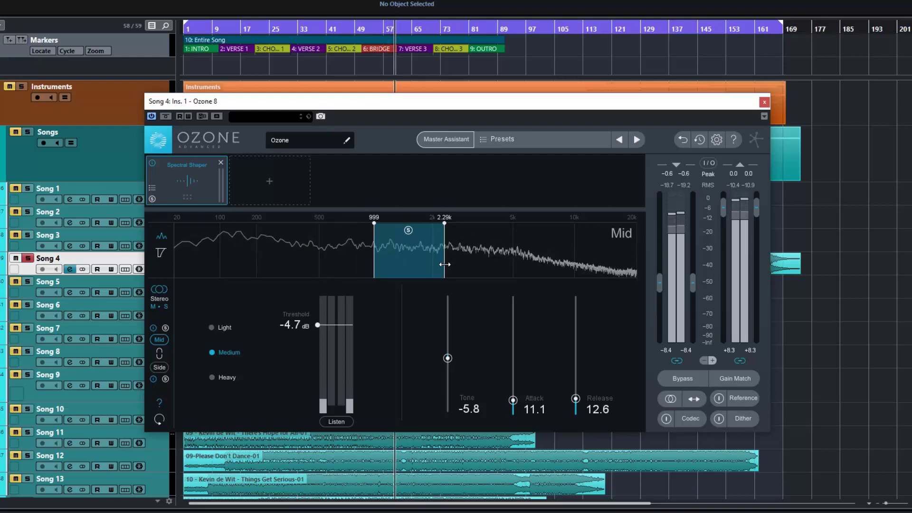
drag(445, 266, 459, 266)
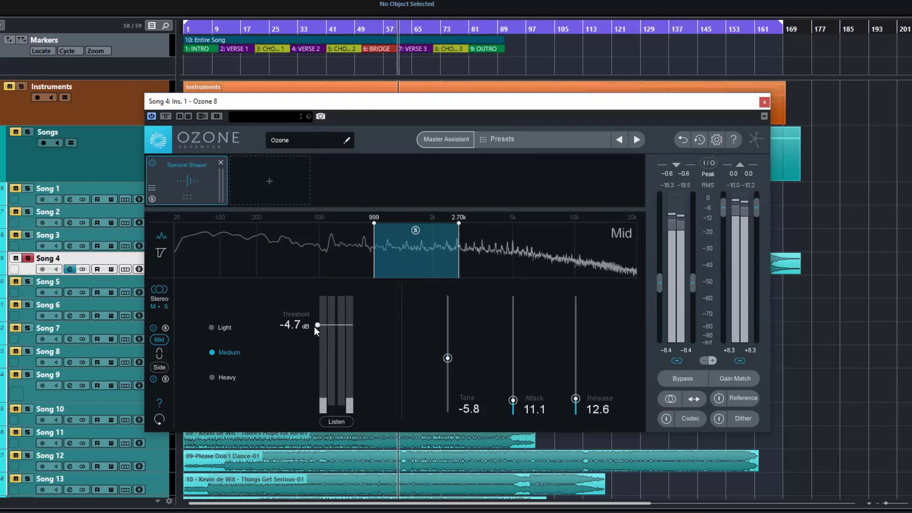
Lower the Mid channel's threshold to -26.6 dB and reset its Tone to 0.0
drag(315, 327, 309, 380)
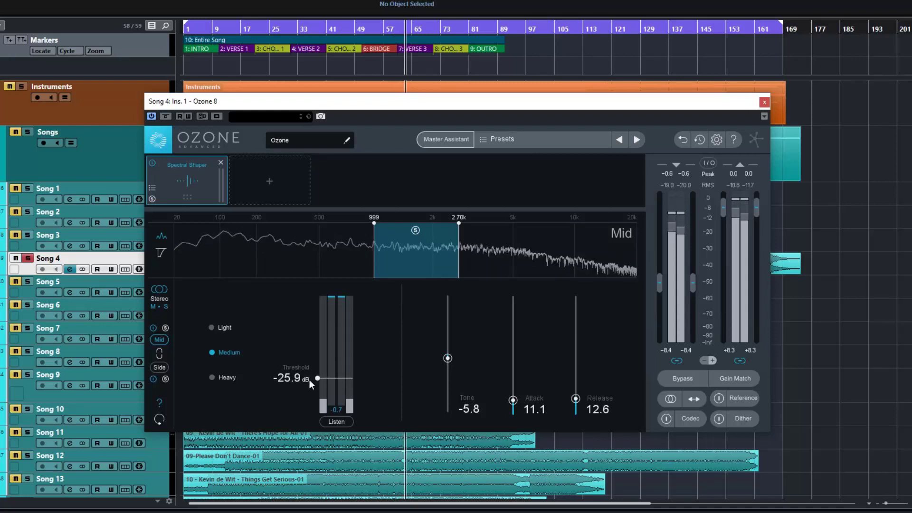
drag(449, 358, 450, 356)
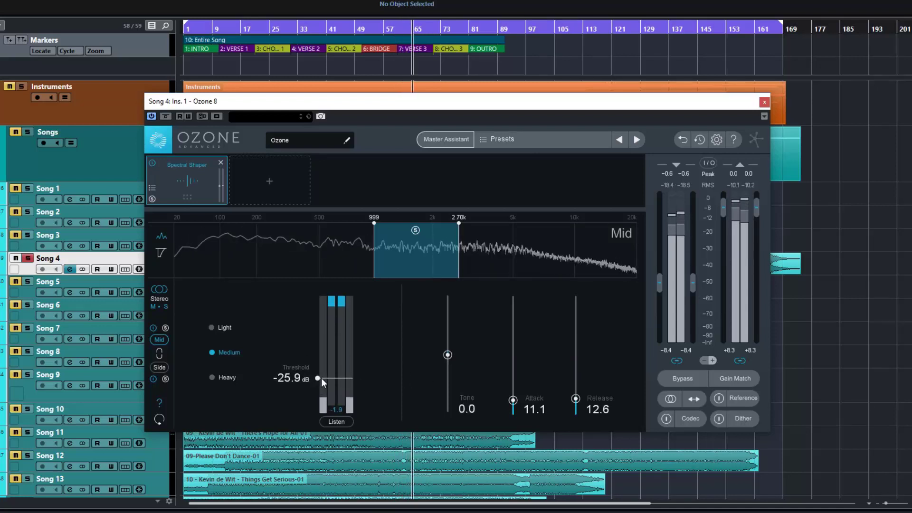
drag(318, 378, 319, 379)
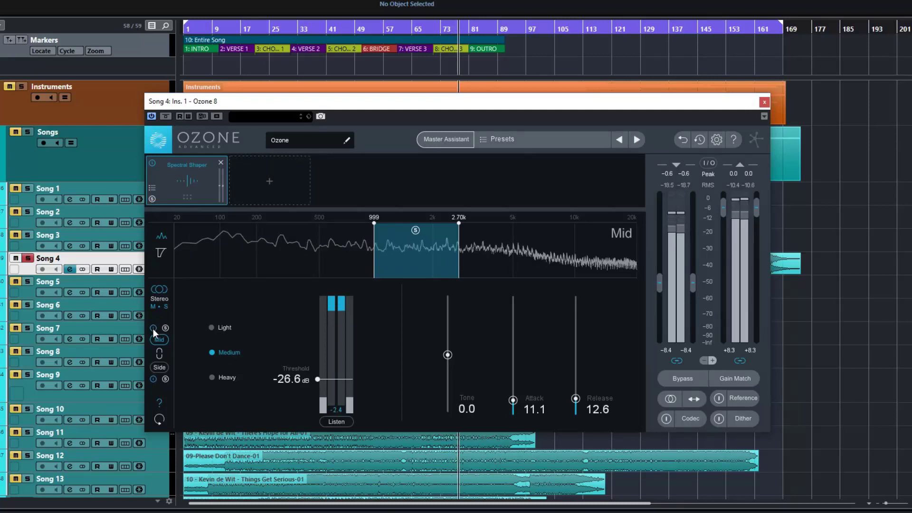
Solo the Side channel and shape its band from 577 Hz to 5.50 kHz with a threshold of -22.8 dB
click(157, 367)
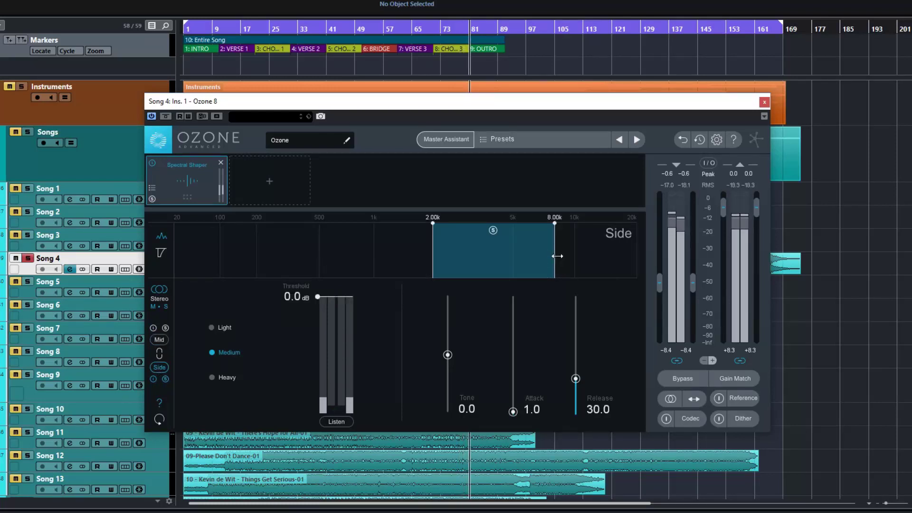
drag(557, 256, 557, 255)
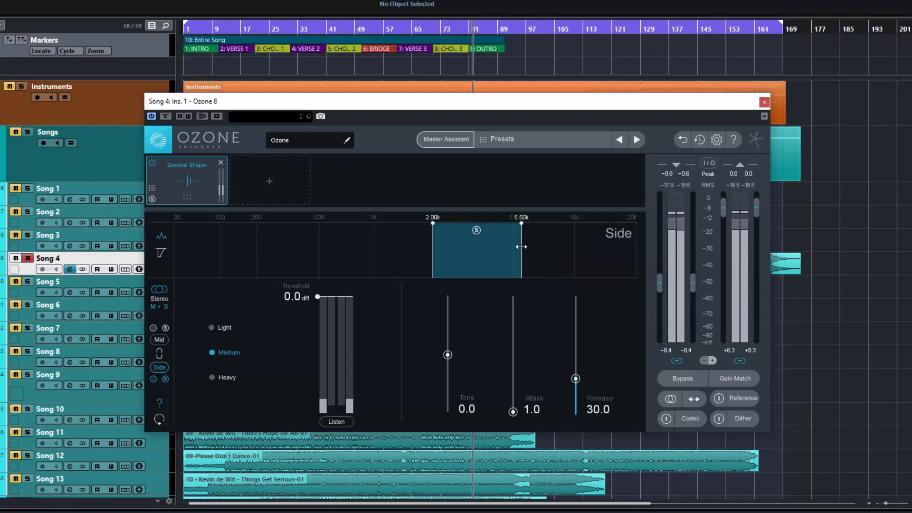
drag(432, 243, 330, 217)
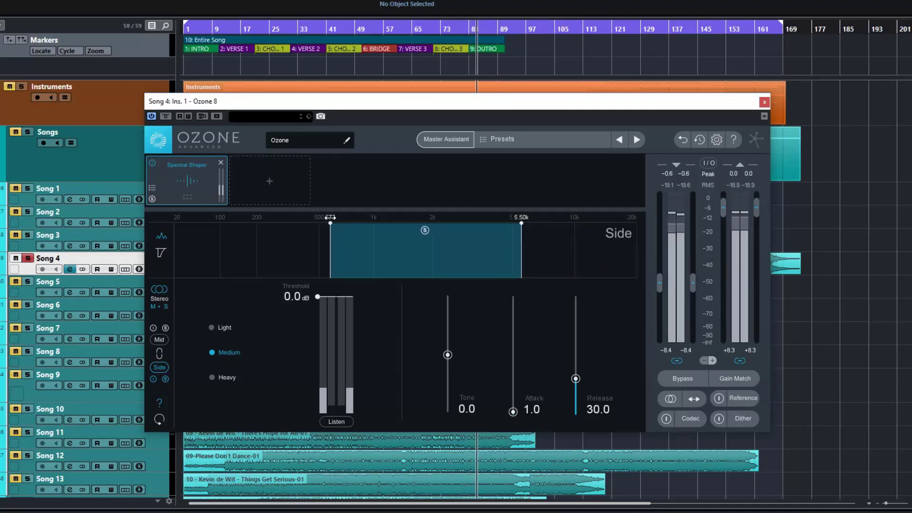
drag(317, 297, 320, 373)
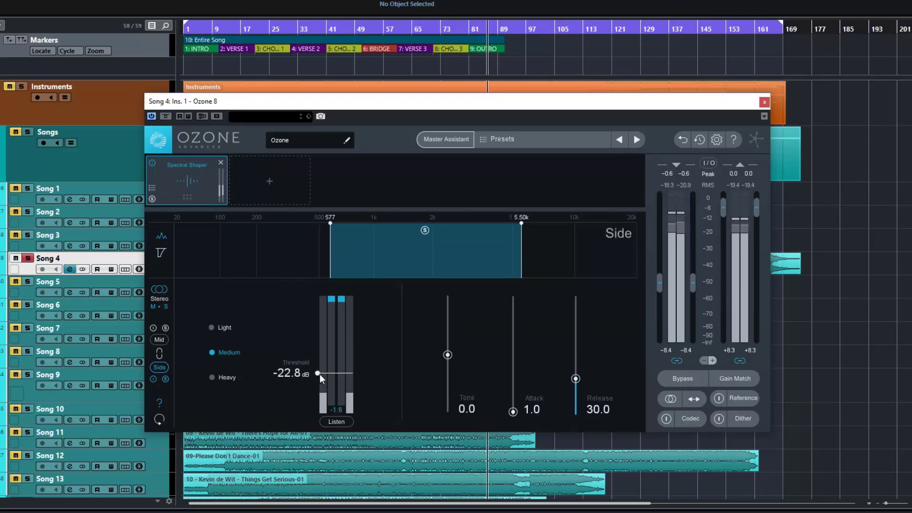
Audition the Side channel's shaped signal with the Listen function and turn off the Side solo
click(336, 423)
click(336, 422)
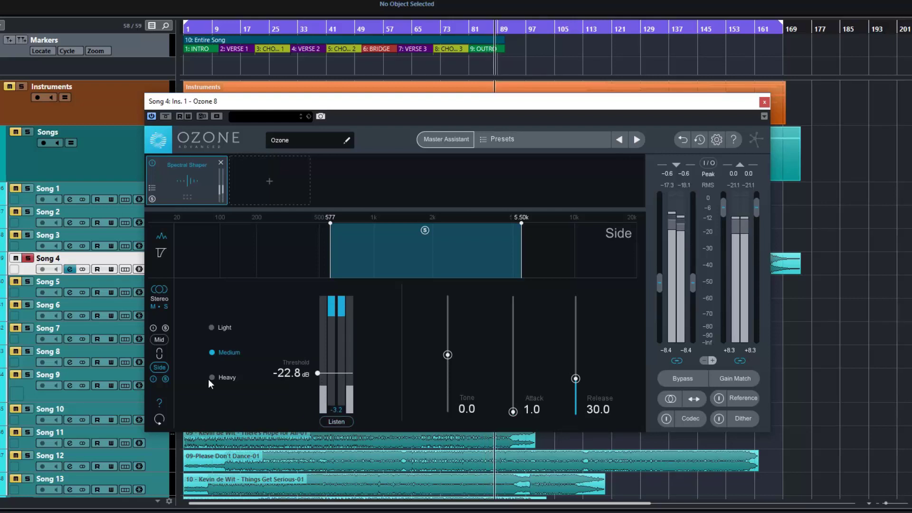
click(164, 378)
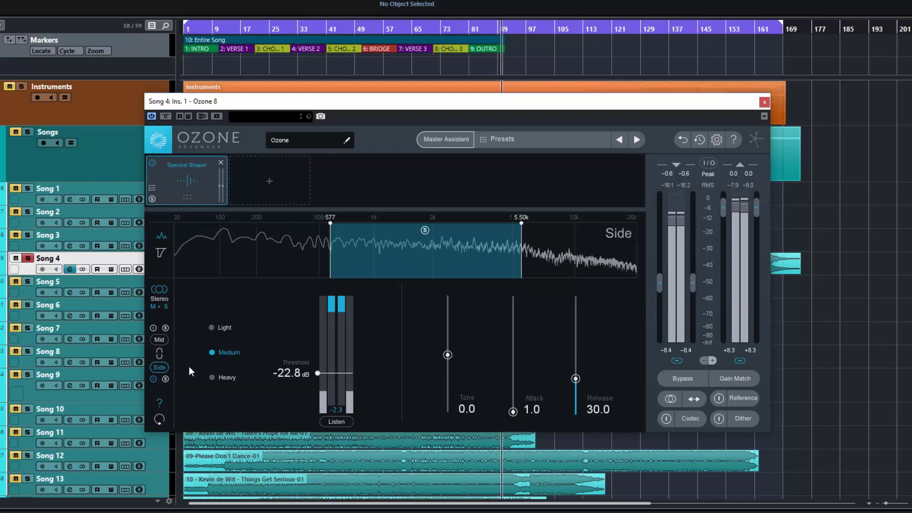
Replay from the Bridge marker with the Spectral Shaper set back to Stereo processing, and stop playback
key(KP_6)
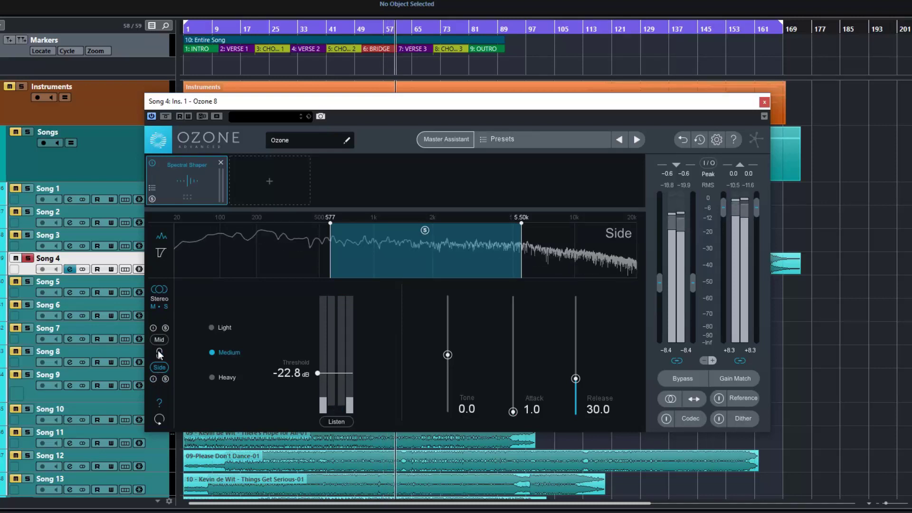
click(161, 299)
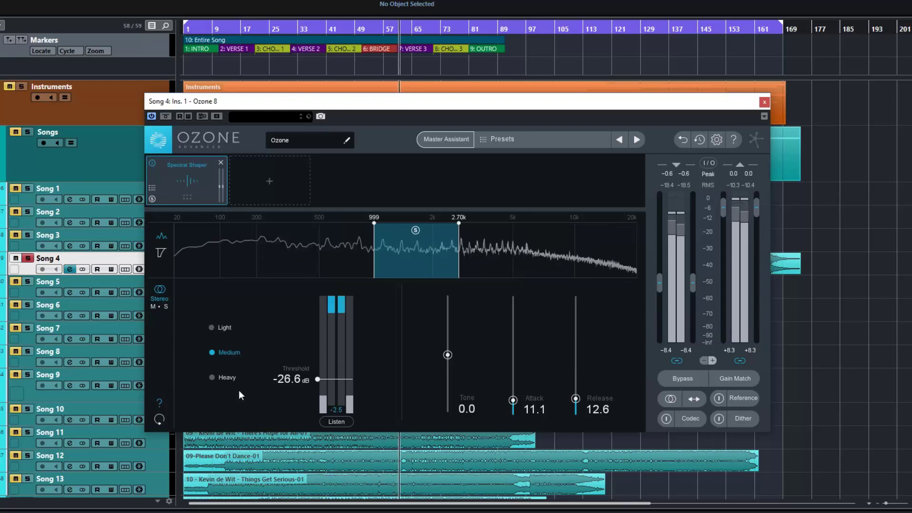
key(space)
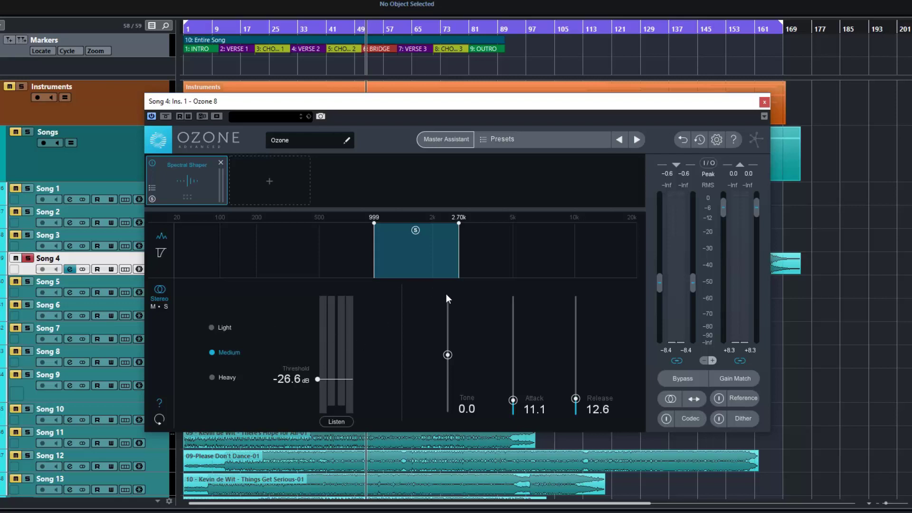
Open the Spectral Shaper presets and load Balance Snare, Darken Lead Vox, Repair Cheap Mic and Reveal Midrange in turn
click(152, 188)
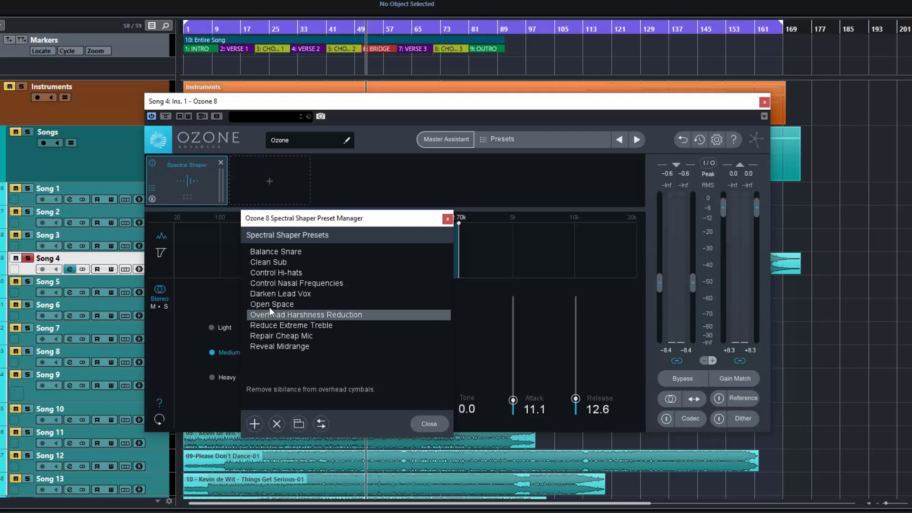
click(281, 253)
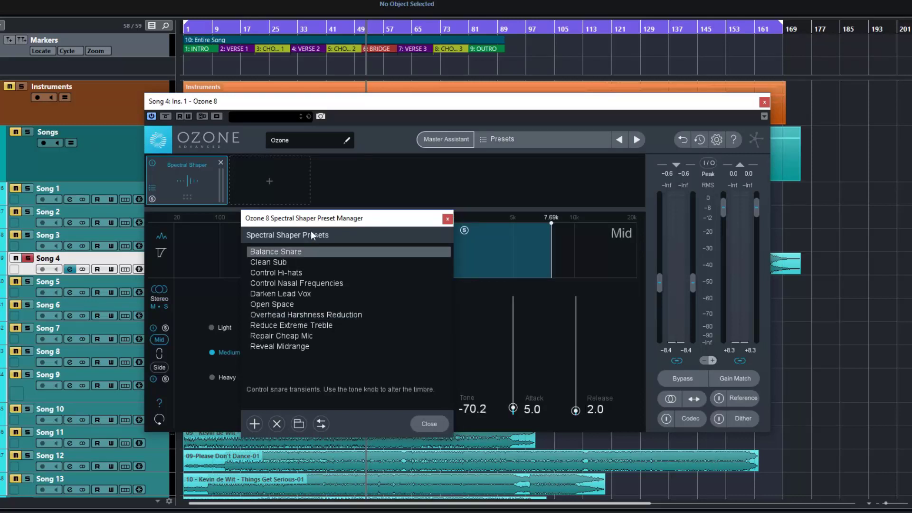
drag(311, 220, 223, 242)
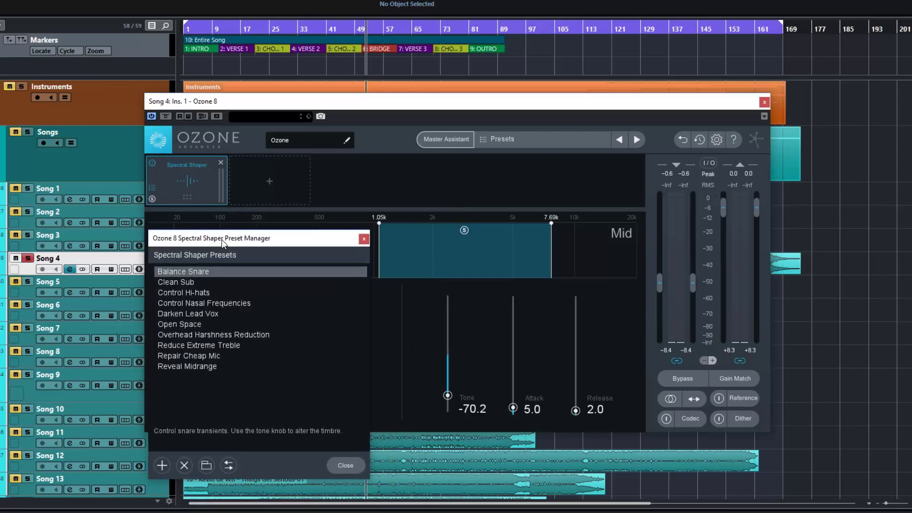
click(207, 307)
click(207, 314)
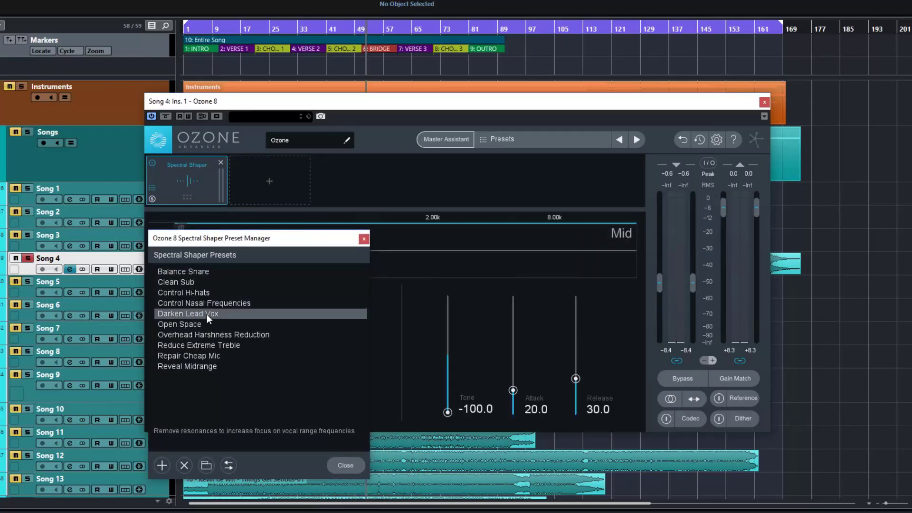
drag(237, 241, 244, 178)
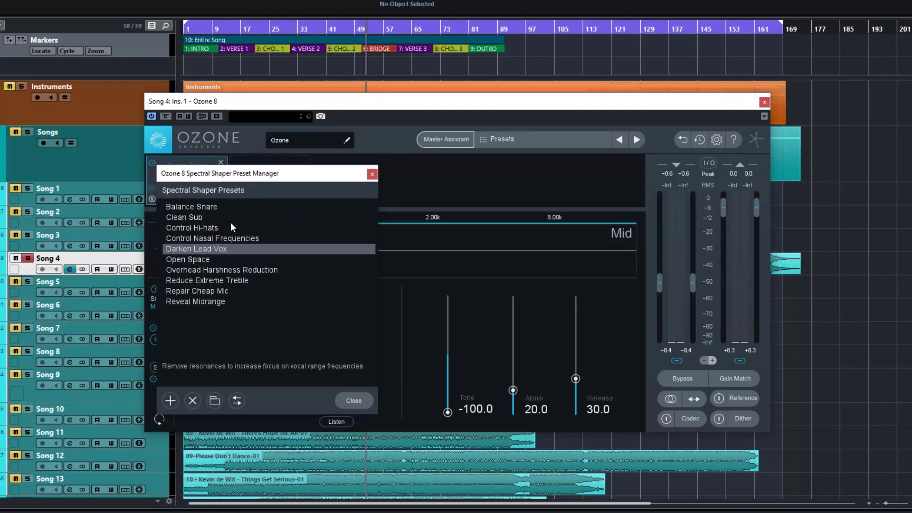
click(212, 291)
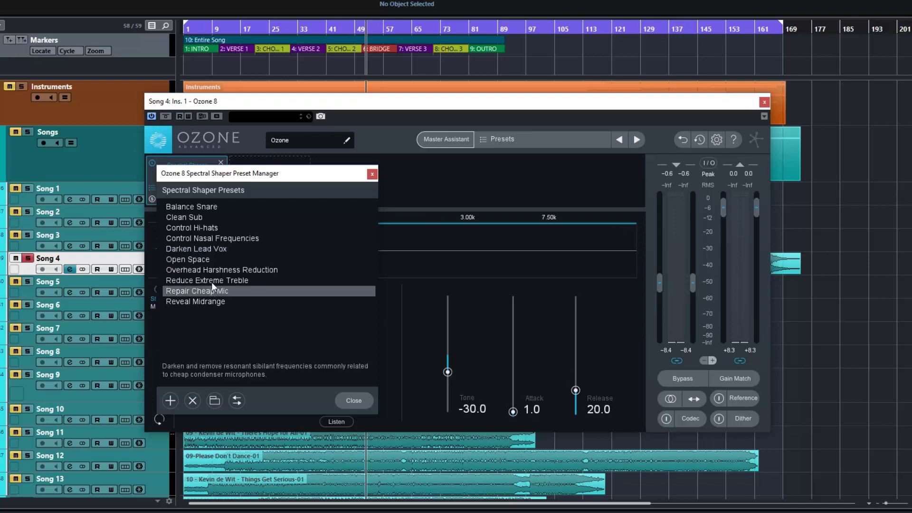
click(208, 302)
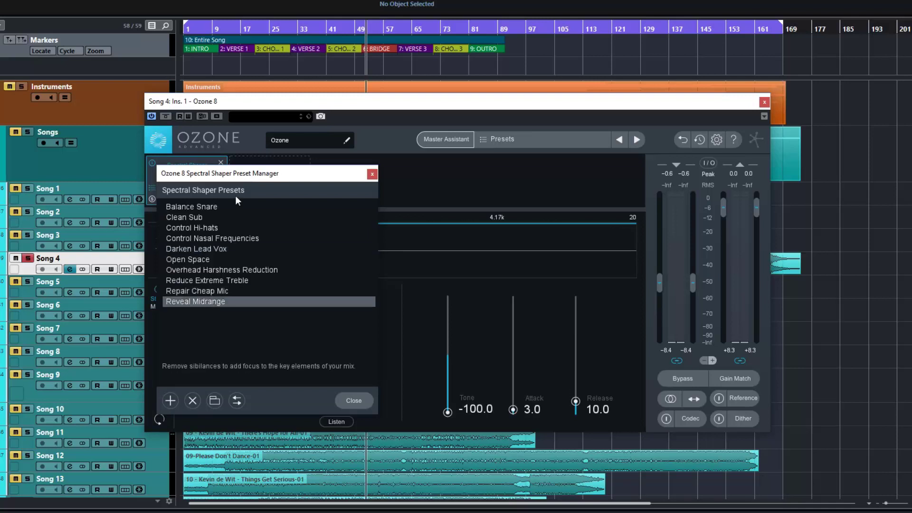
Switch to the spectrum view and compare the Reveal Midrange preset during playback by bypassing and re-enabling the Spectral Shaper
drag(234, 180, 285, 274)
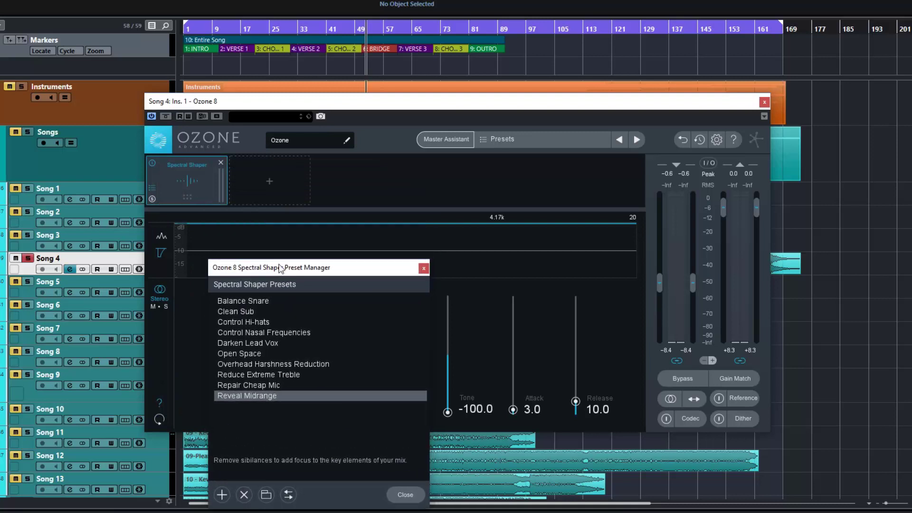
click(158, 236)
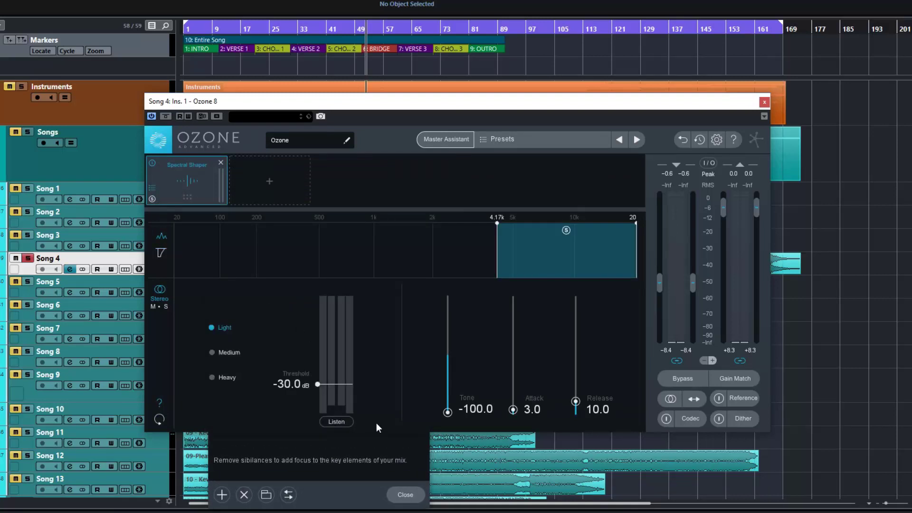
key(space)
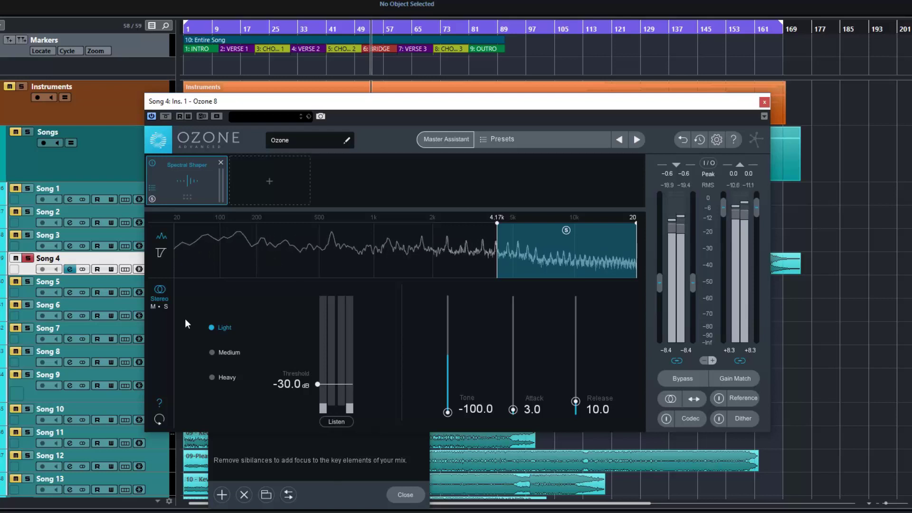
click(152, 161)
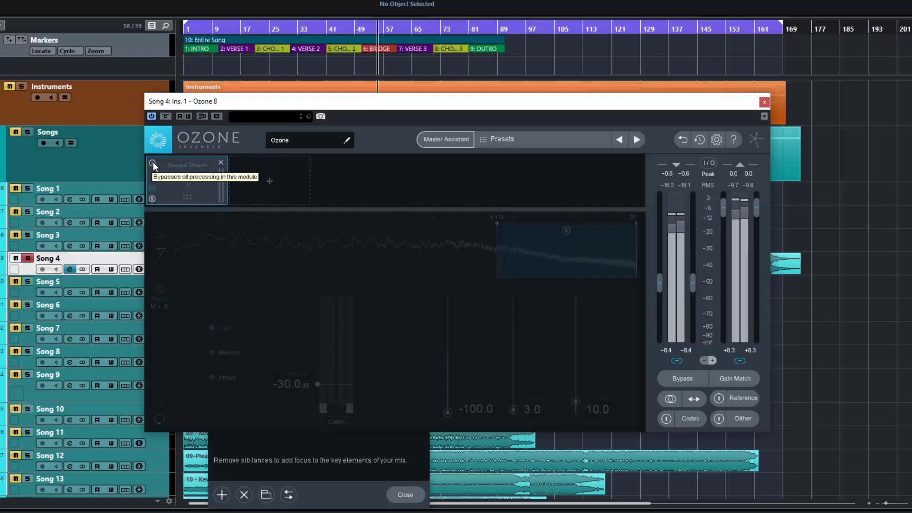
click(153, 161)
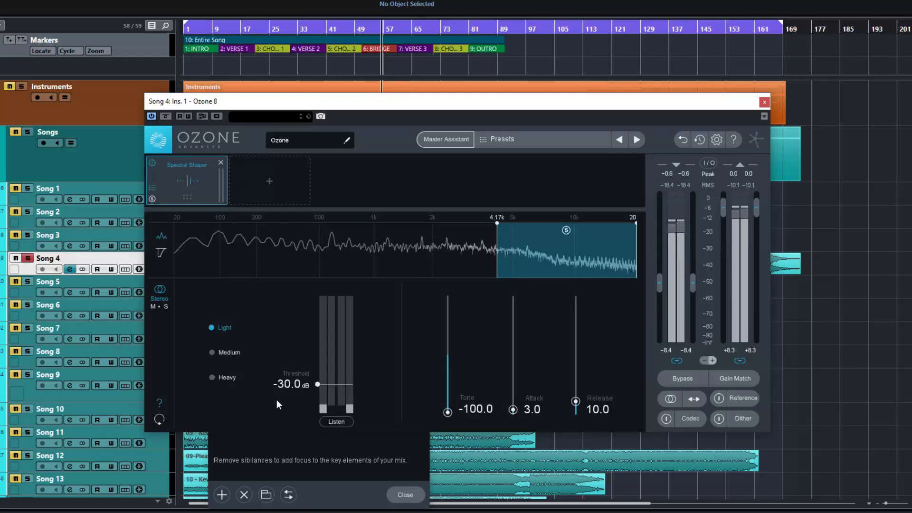
Load the Repair Cheap Mic preset, clear its window from the controls, and lower the threshold to -33.1 dB
click(319, 481)
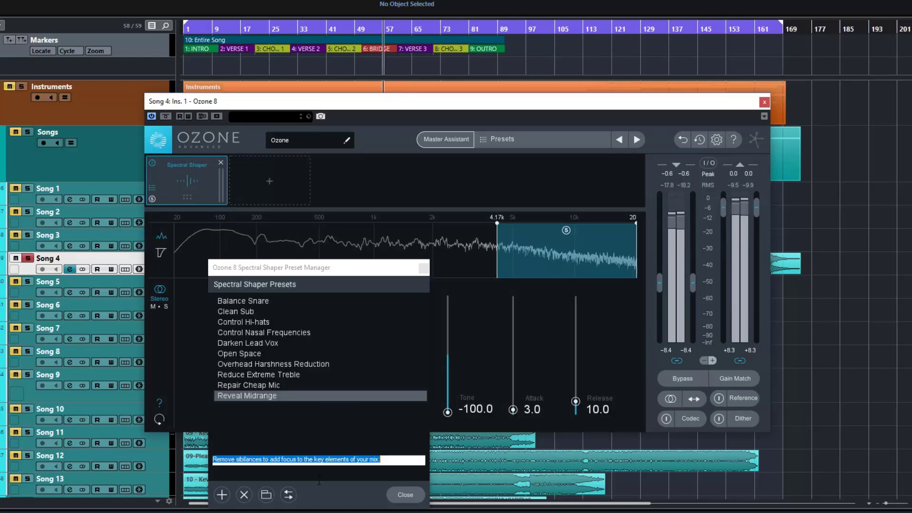
click(256, 386)
click(257, 385)
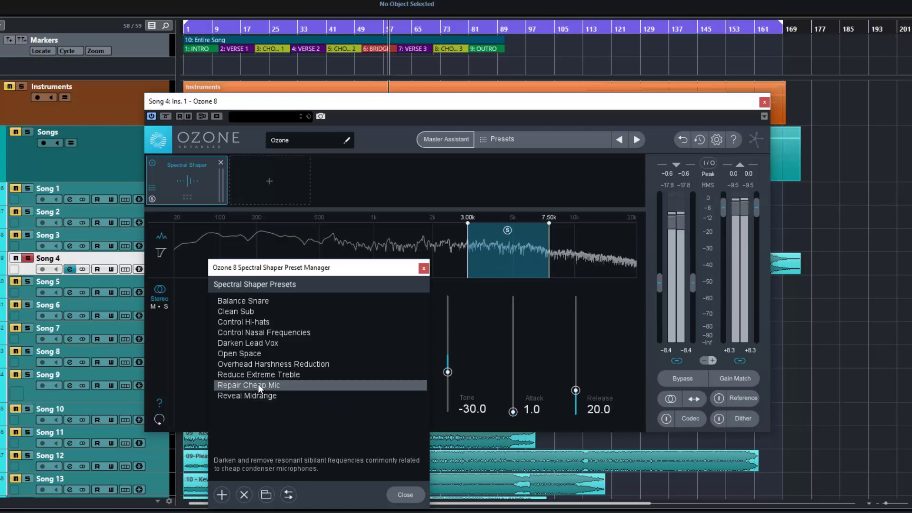
drag(291, 274, 40, 155)
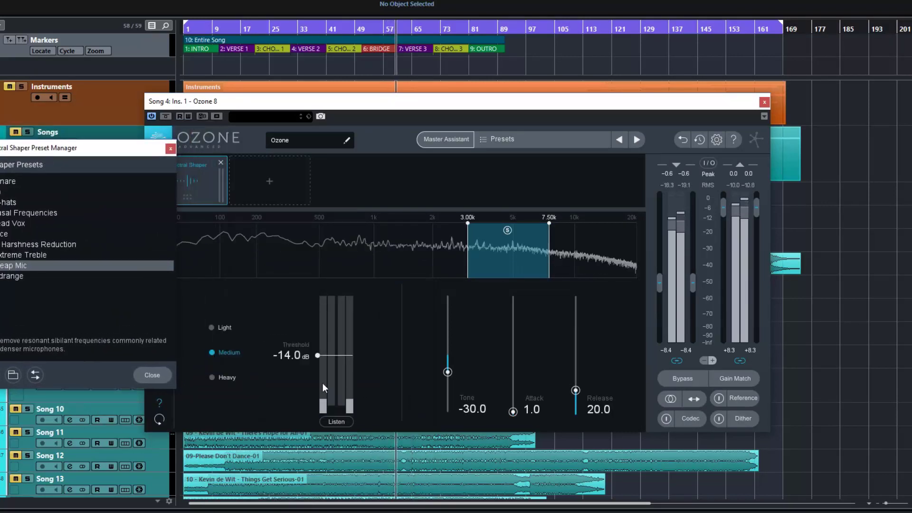
drag(317, 355, 316, 396)
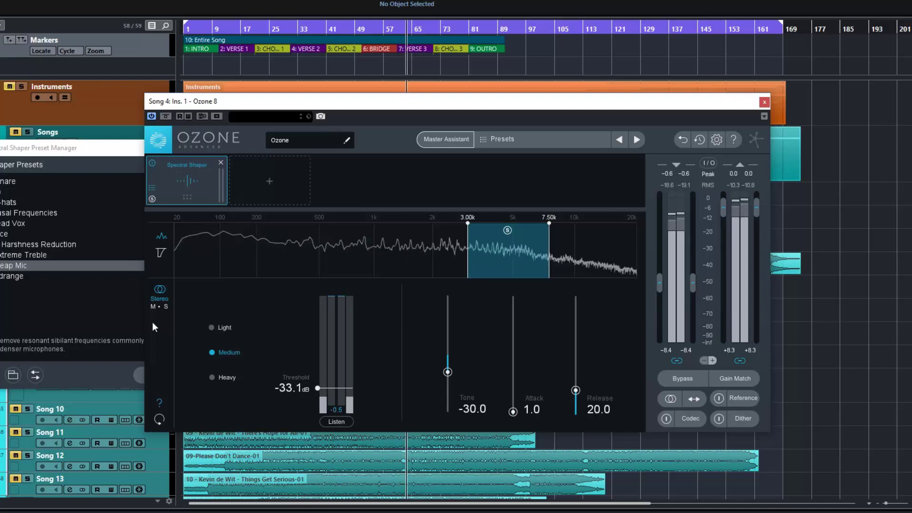
Audition the Reveal Midrange, Overhead Harshness Reduction, Open Space and Darken Lead Vox presets during playback
click(11, 276)
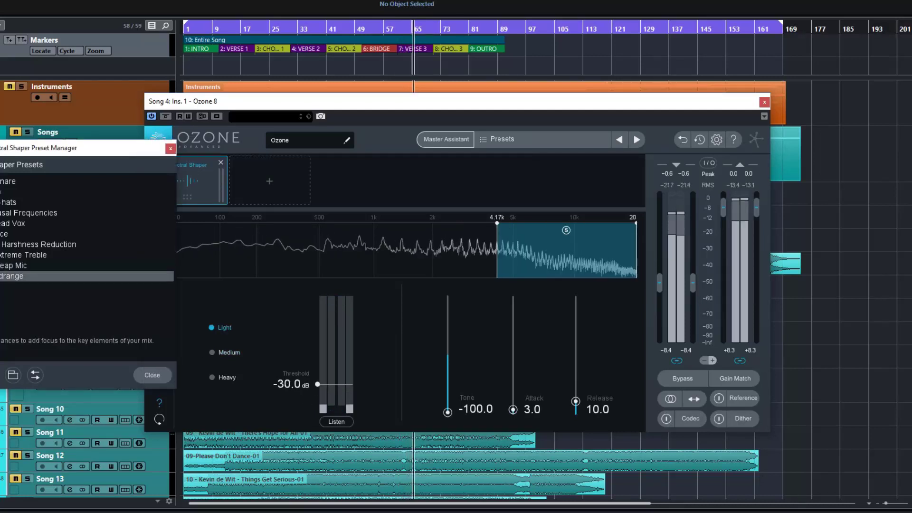
click(38, 245)
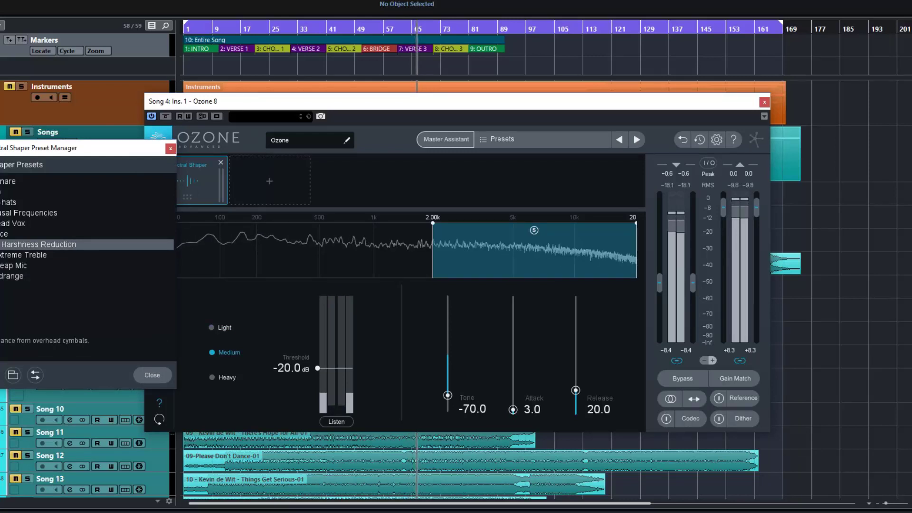
click(5, 234)
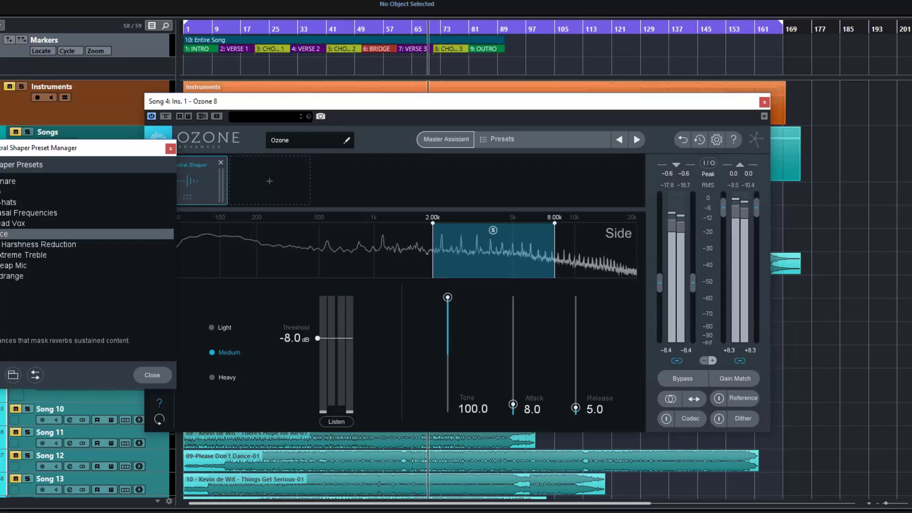
click(7, 223)
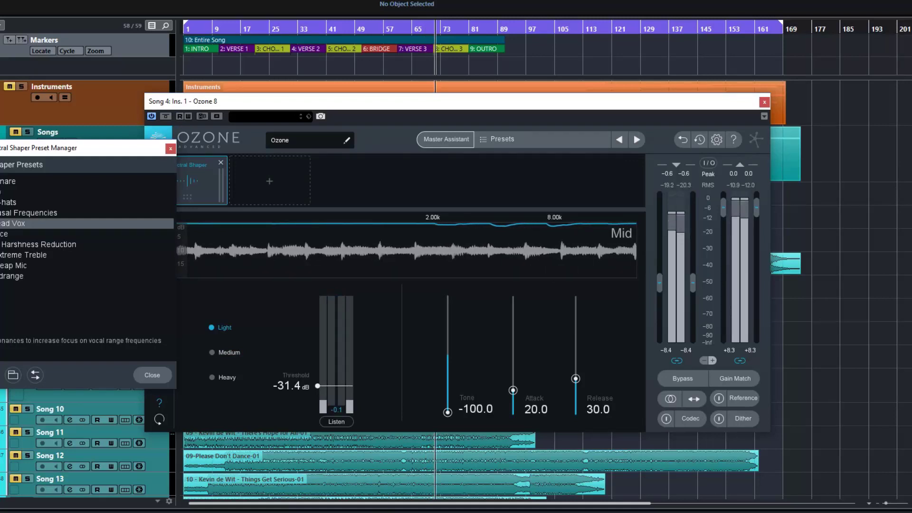
Audition Control Nasal Frequencies, Control Hi-hats and Clean Sub, load Balance Snare, and close the preset manager and stop playback
click(7, 213)
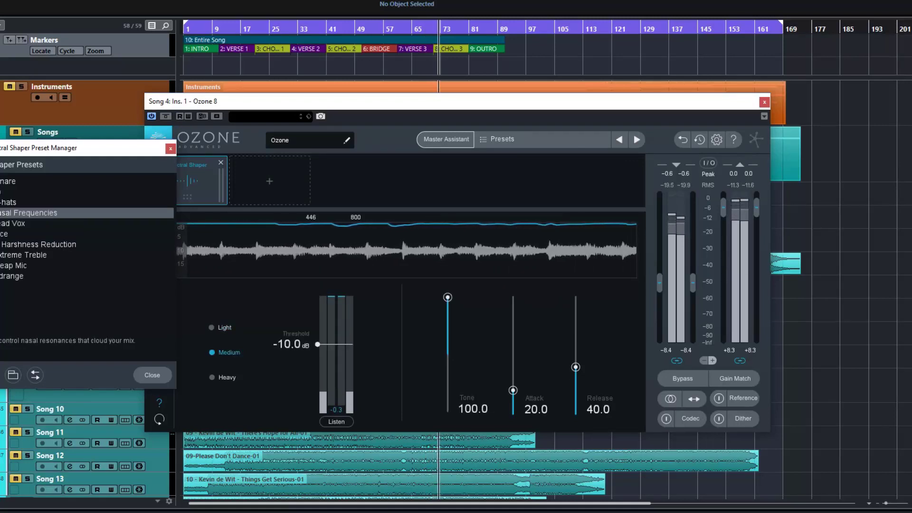
click(6, 202)
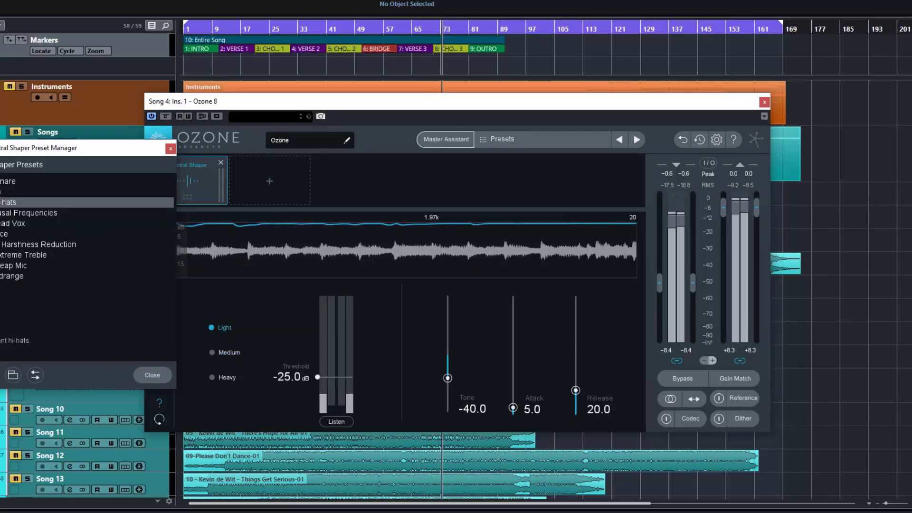
click(6, 192)
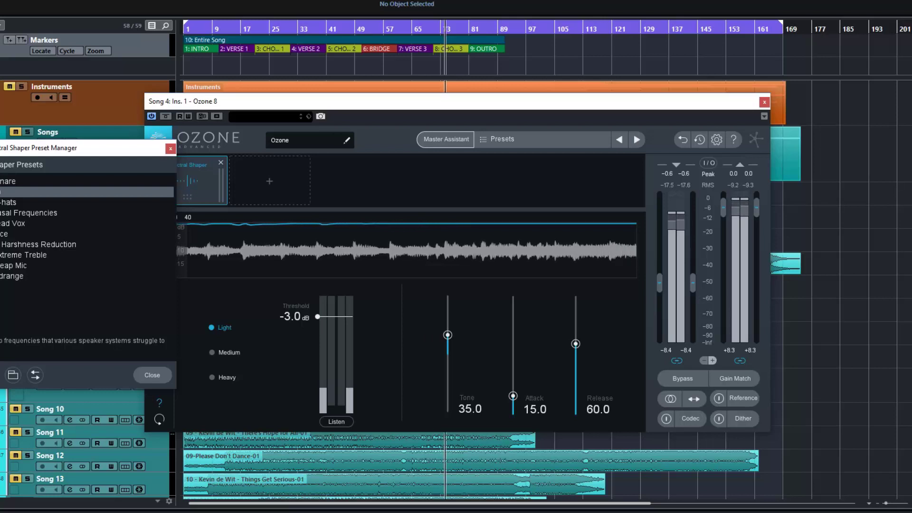
click(6, 181)
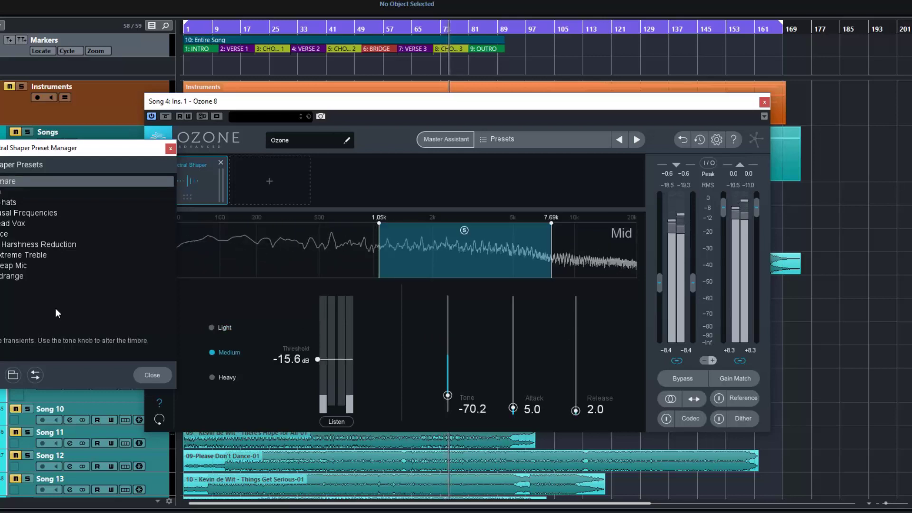
click(141, 375)
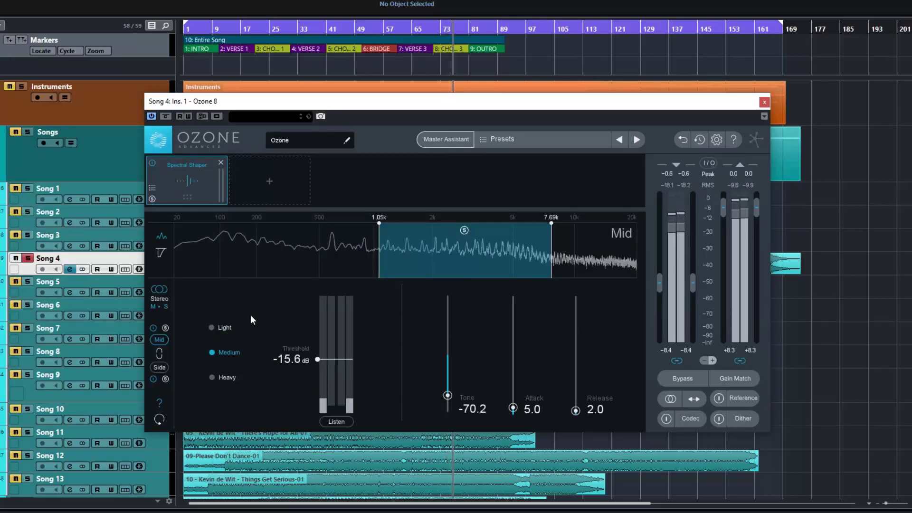
key(space)
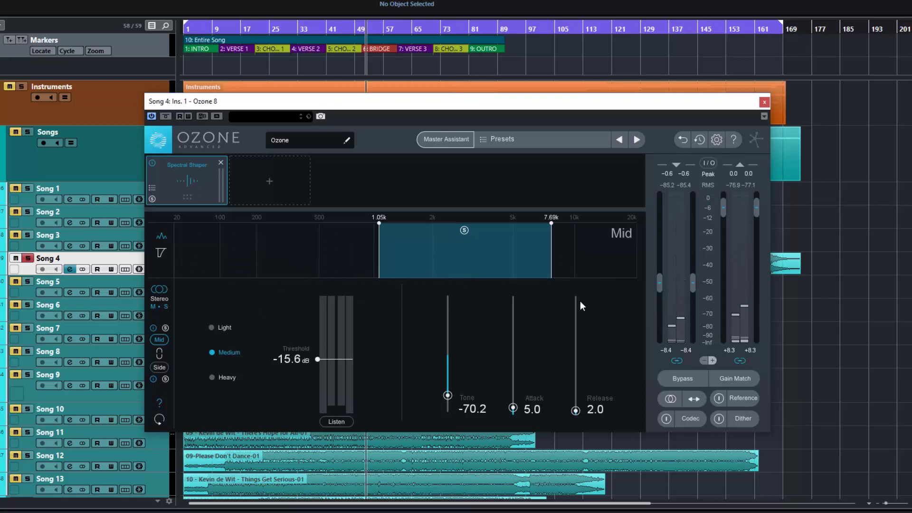
Try raising Ozone's input gain on Song 4 and reset it
drag(658, 277, 669, 241)
double_click(659, 246)
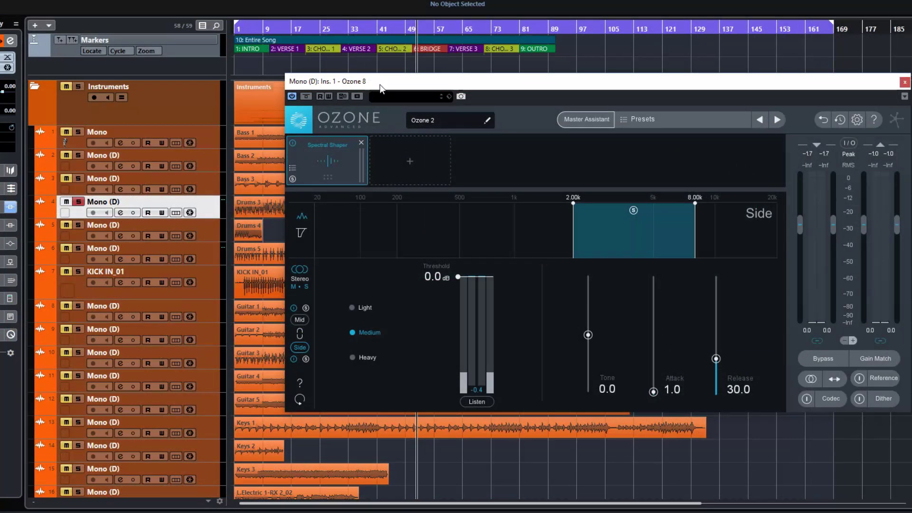
Reposition the Ozone window of the fourth instrument track, review its Spectral Shaper presets, and close the list
drag(380, 88, 339, 119)
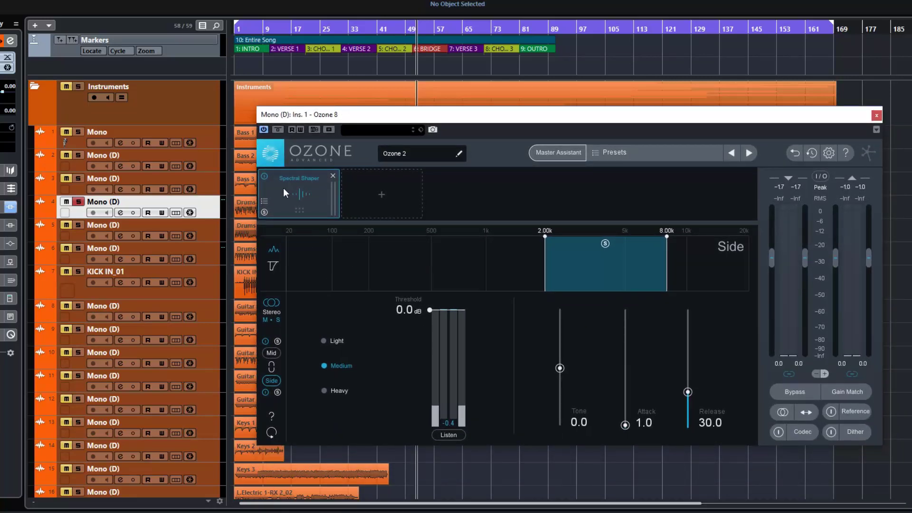
click(266, 200)
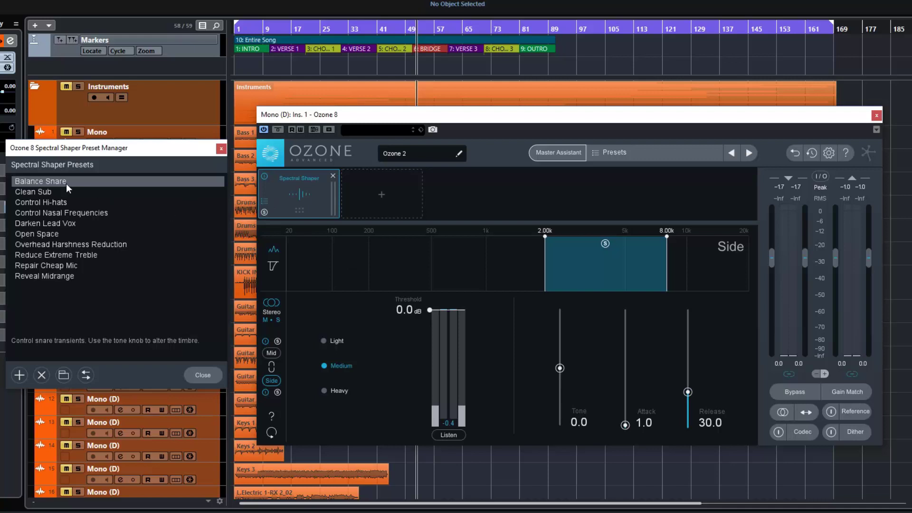
click(198, 375)
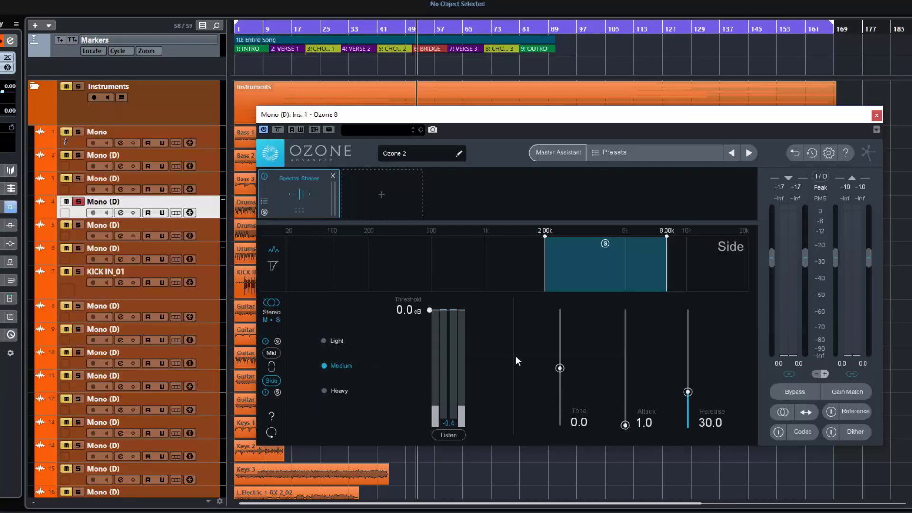
Review the Spectral Shaper's Mid and Side settings, and compare the track with the module bypassed and active during playback
click(273, 351)
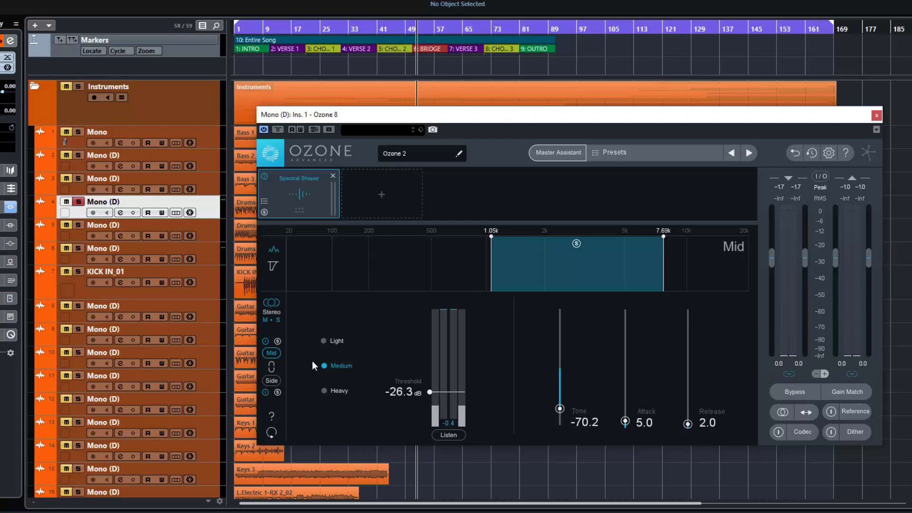
click(271, 380)
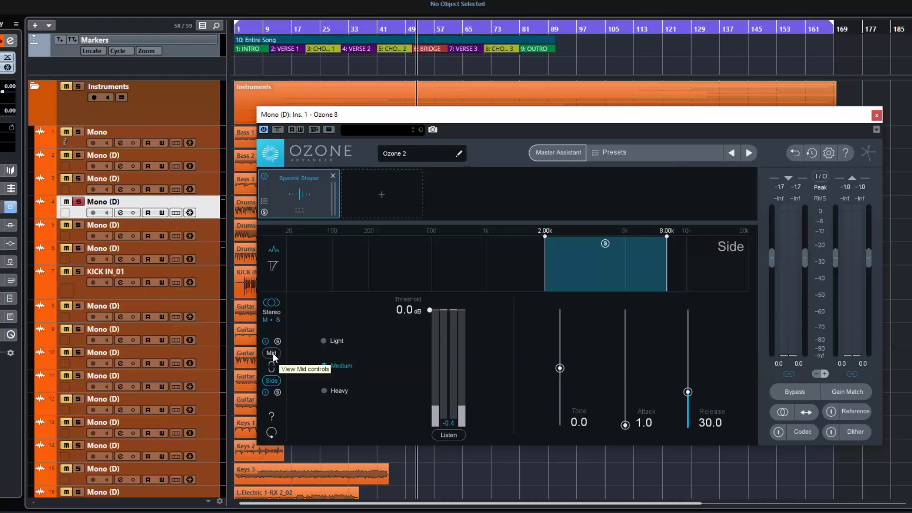
key(space)
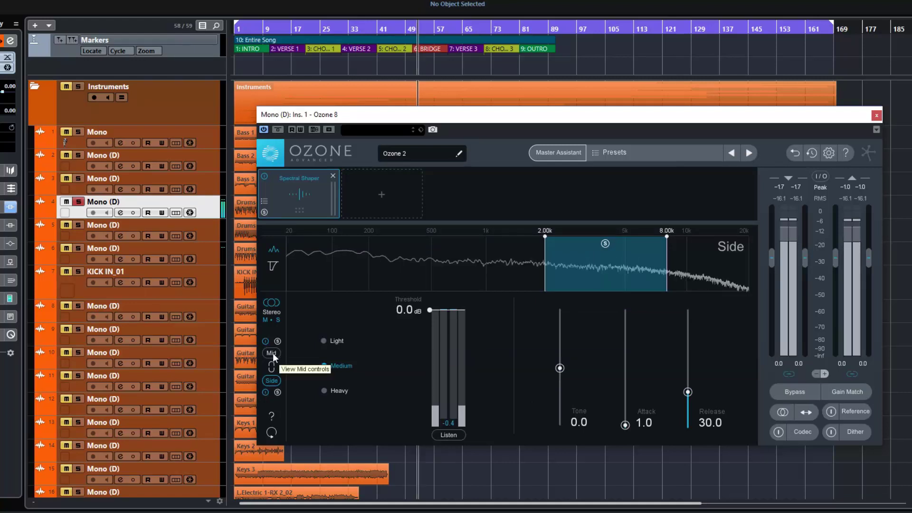
click(264, 177)
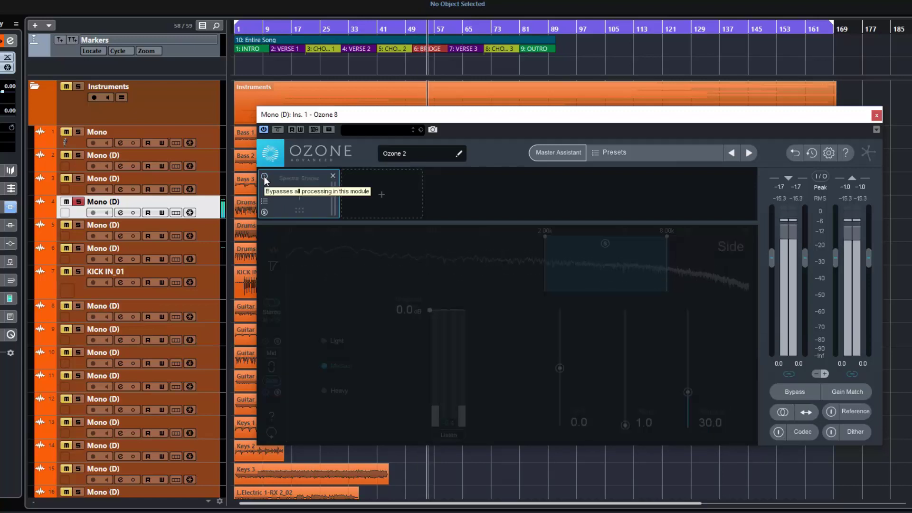
click(264, 176)
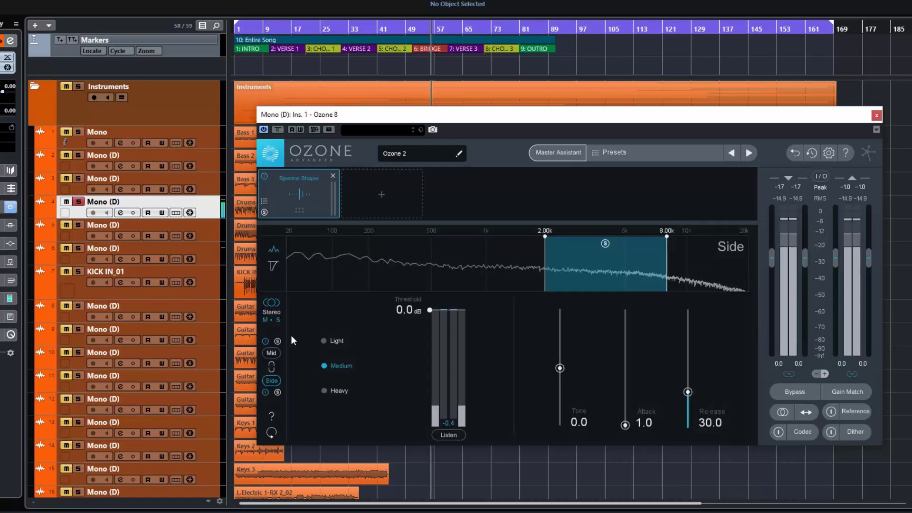
Set the Mid channel's Spectral Shaper threshold to -21.5 dB and audition the affected signal with Listen
click(274, 352)
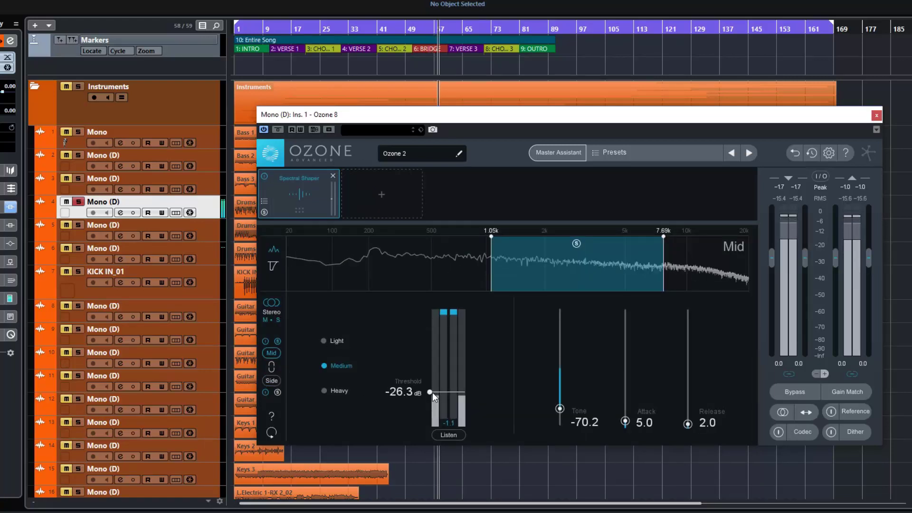
drag(430, 392, 434, 336)
drag(433, 343, 430, 385)
click(453, 434)
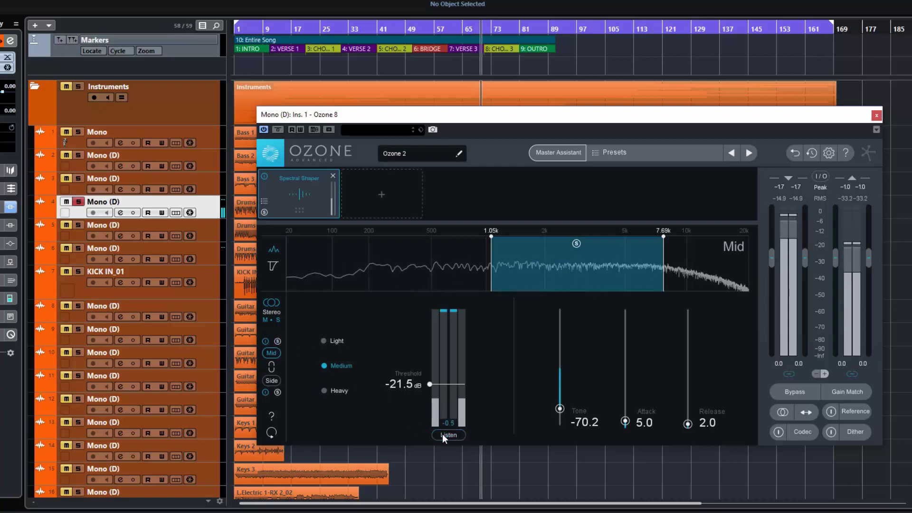
Check the Side channel's sound and threshold during playback, and return to the Mid controls
click(272, 380)
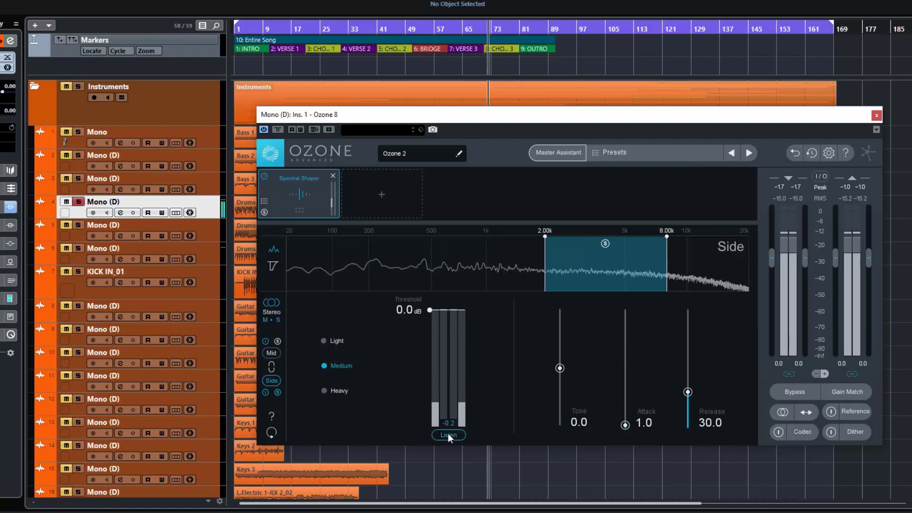
mouse_move(429, 310)
mouse_down()
mouse_move(412, 414)
mouse_move(429, 306)
mouse_up()
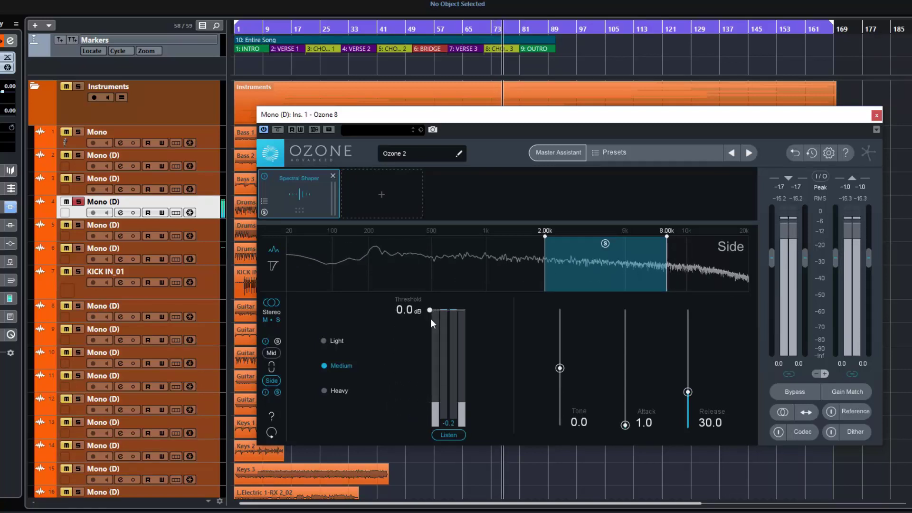
click(269, 355)
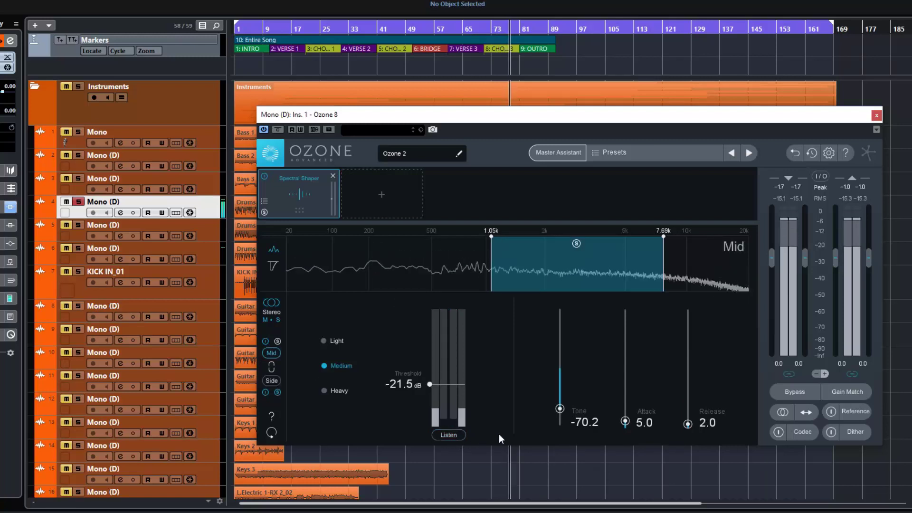
Compare the track with Spectral Shaper bypassed and active, and set the Mid channel's Tone to -33.7
click(265, 176)
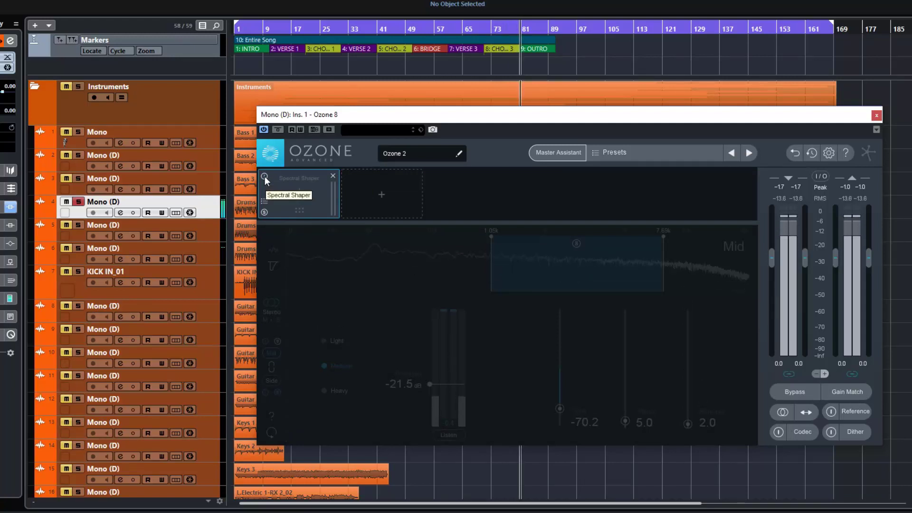
click(265, 177)
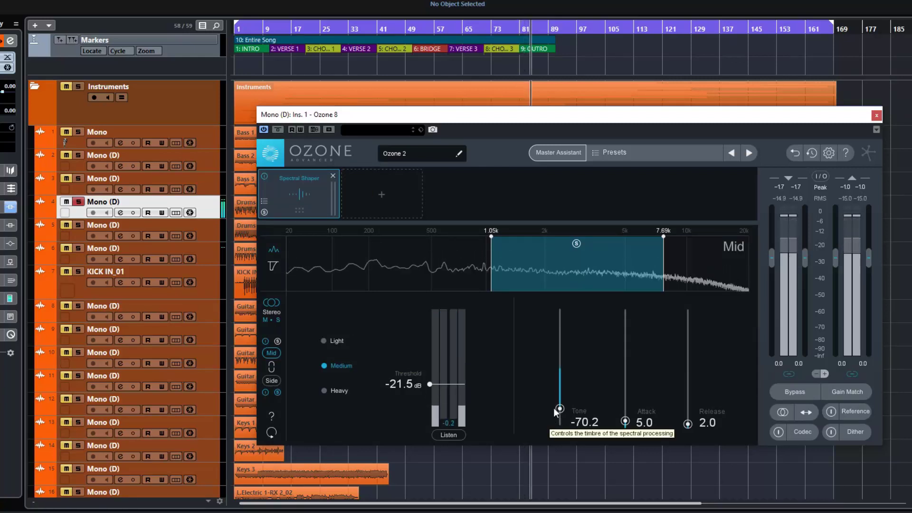
drag(560, 409, 563, 388)
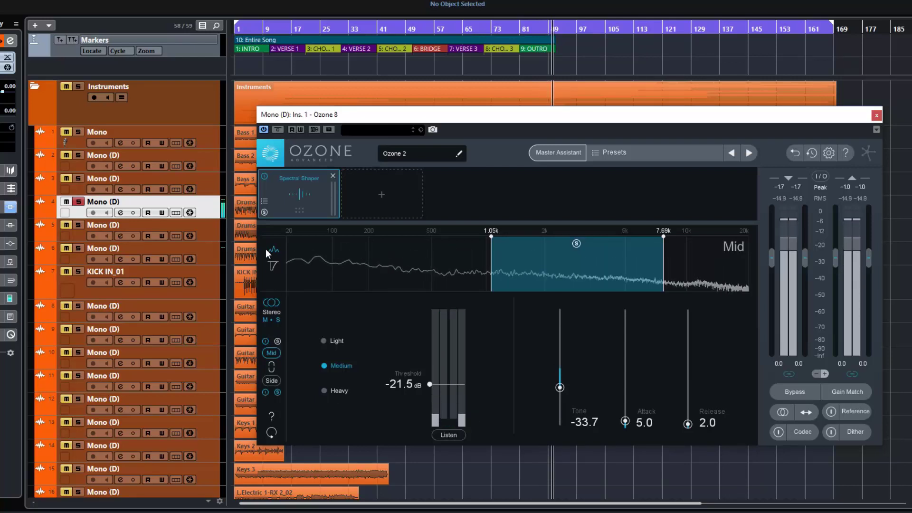
Compare the adjusted Mid tone against the bypassed Spectral Shaper, and stop playback
click(264, 176)
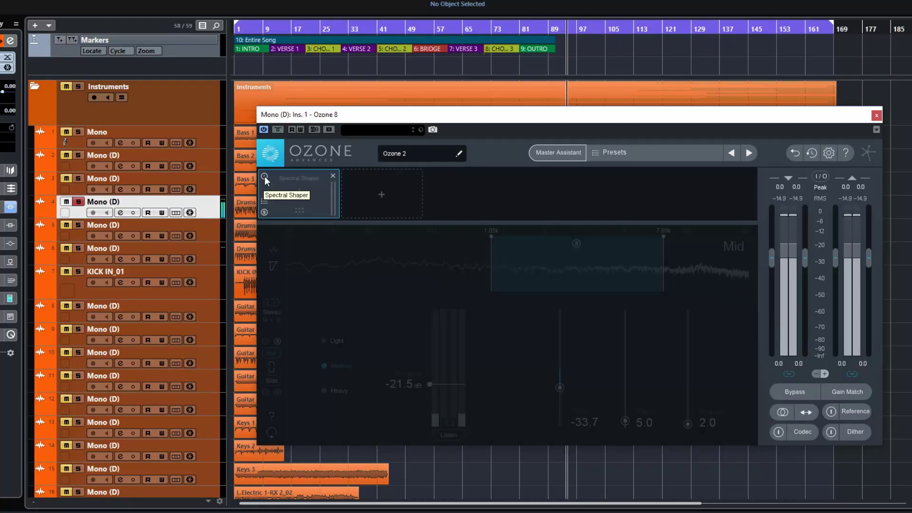
click(265, 176)
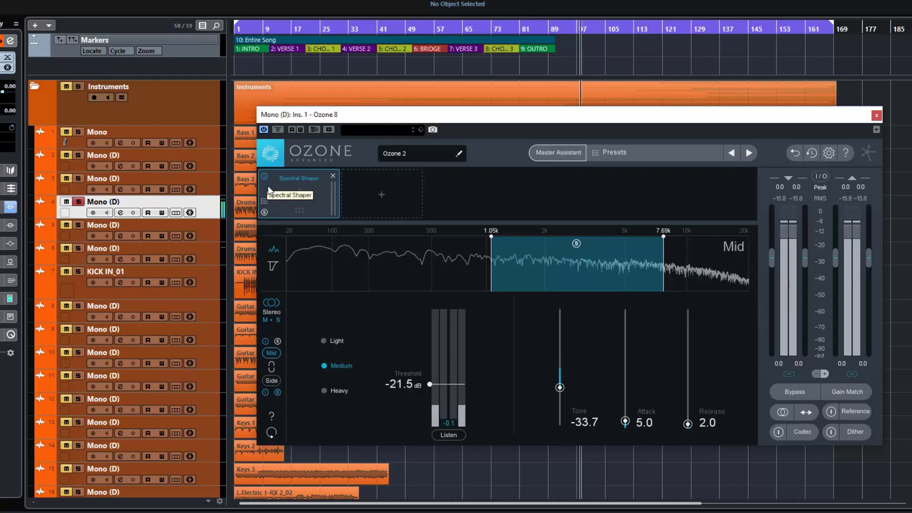
key(space)
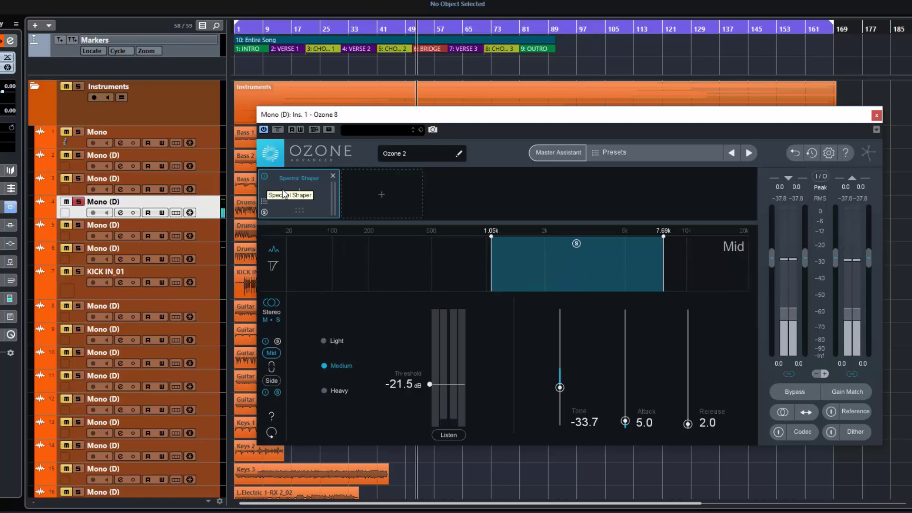